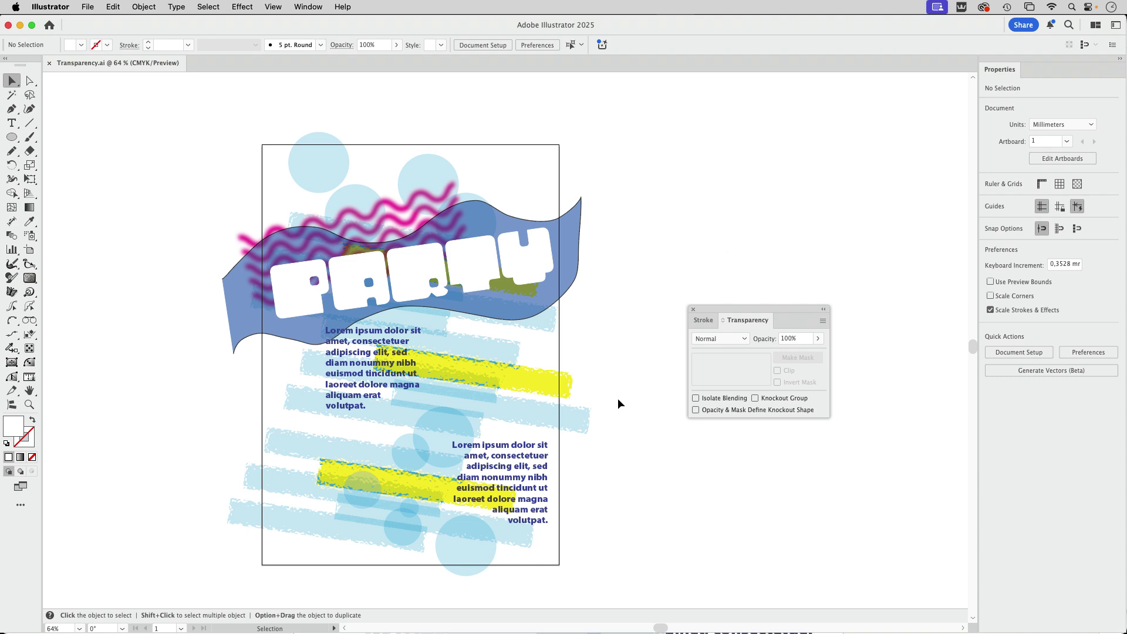
- Check the blending of the light-blue stripe and pink wave groups, then deselect everything
{"action": "scroll", "coordinate": [631, 470], "scroll_direction": "left", "scroll_amount": 3}
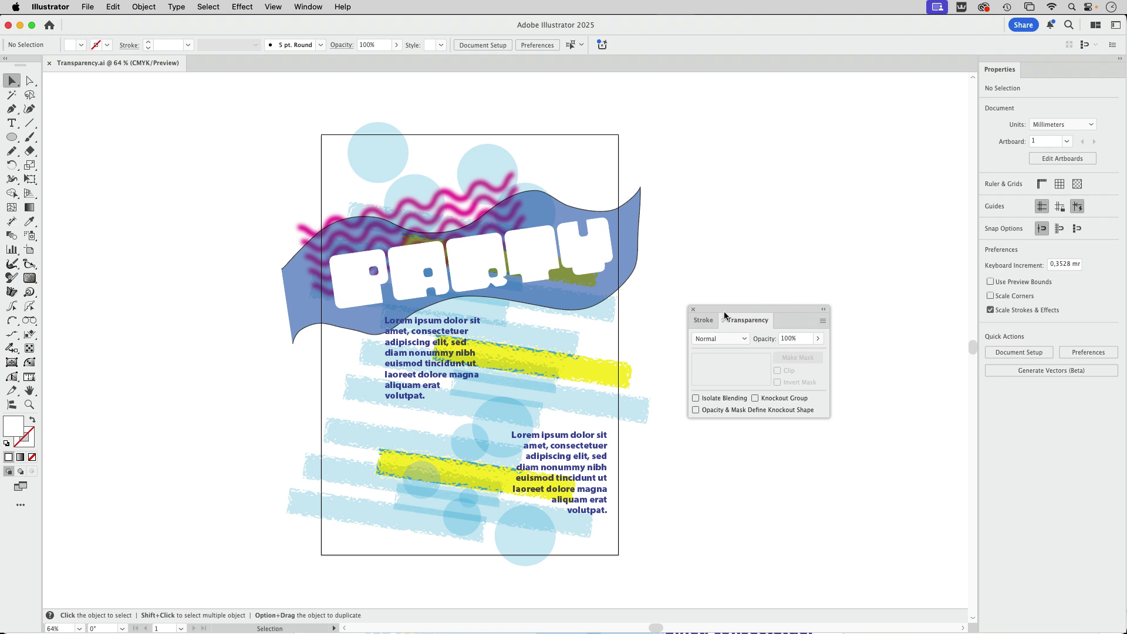
{"action": "left_click_drag", "start_coordinate": [744, 306], "coordinate": [844, 279]}
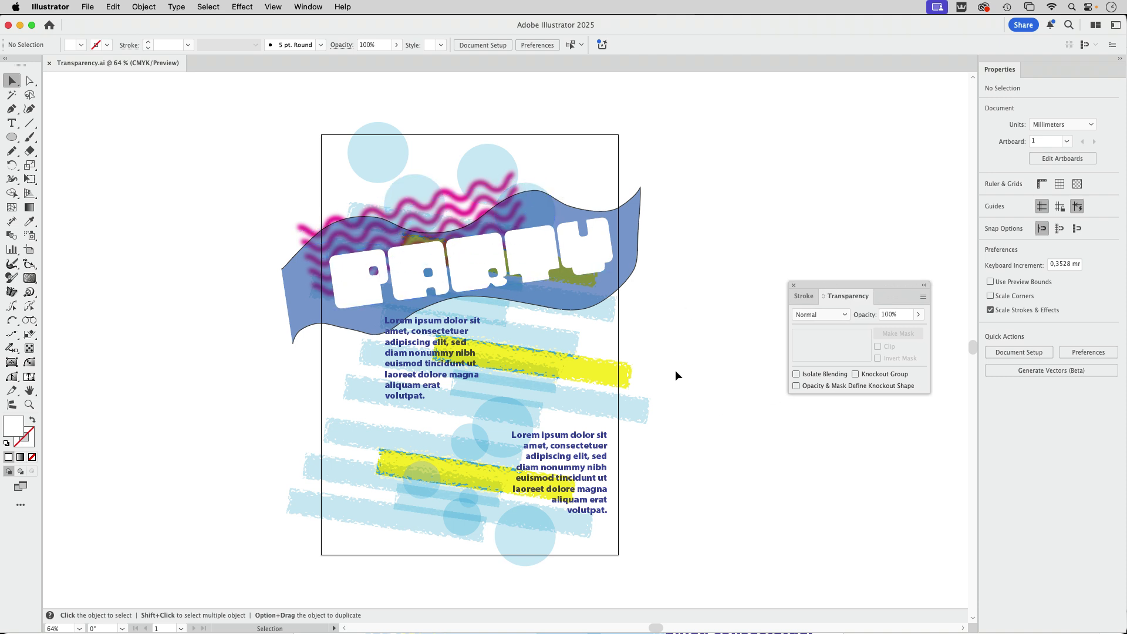
{"action": "left_click", "coordinate": [567, 398]}
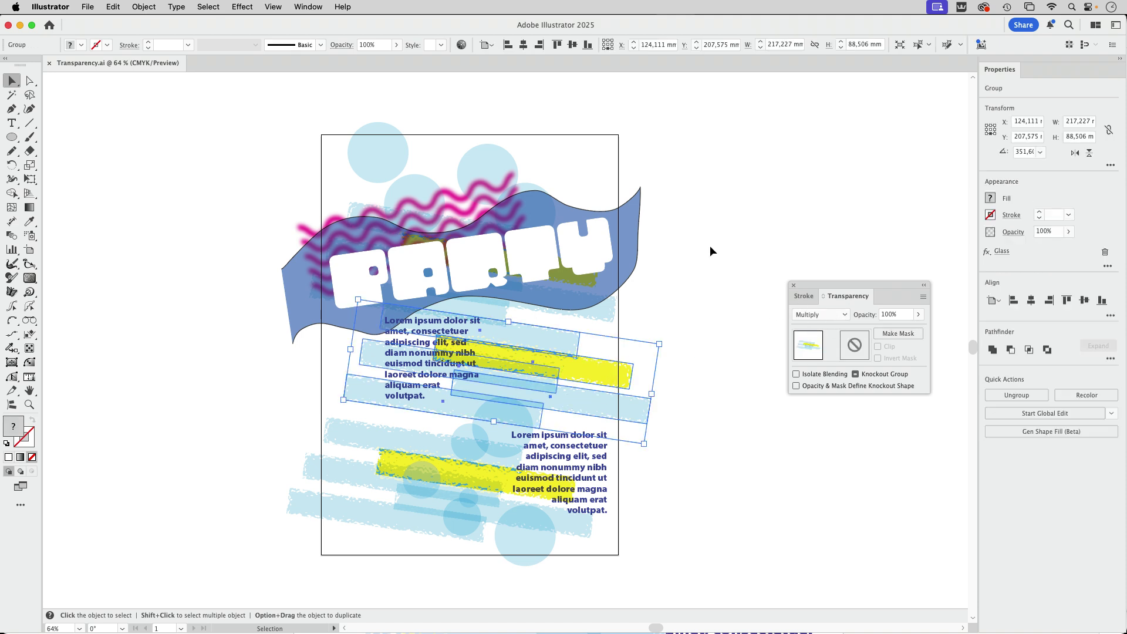
{"action": "left_click", "coordinate": [455, 200]}
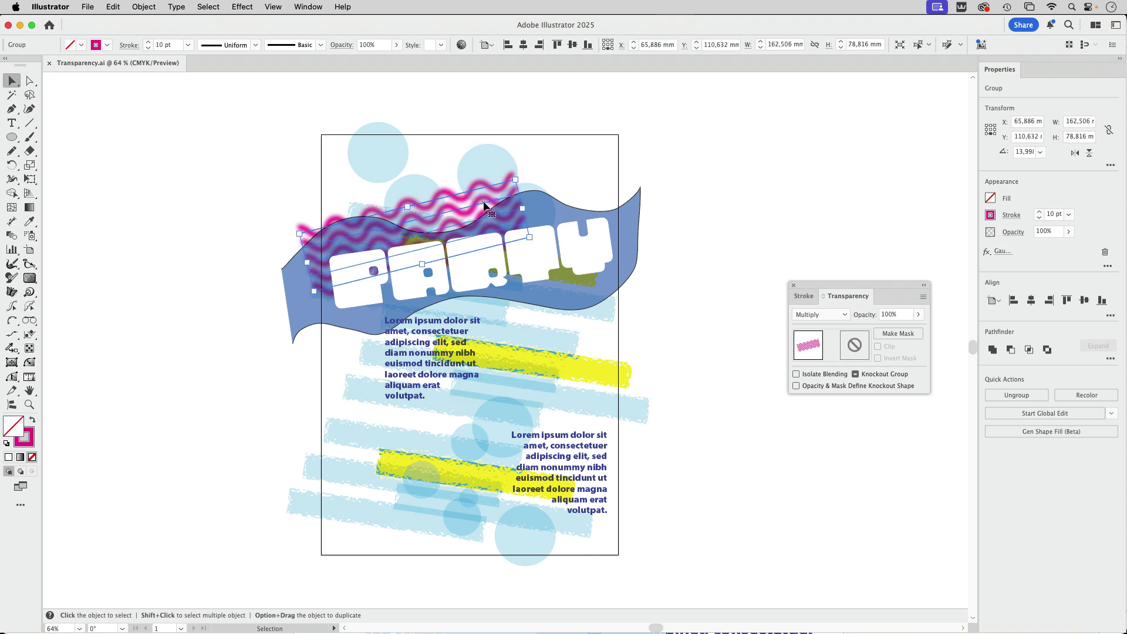
{"action": "left_click", "coordinate": [345, 443]}
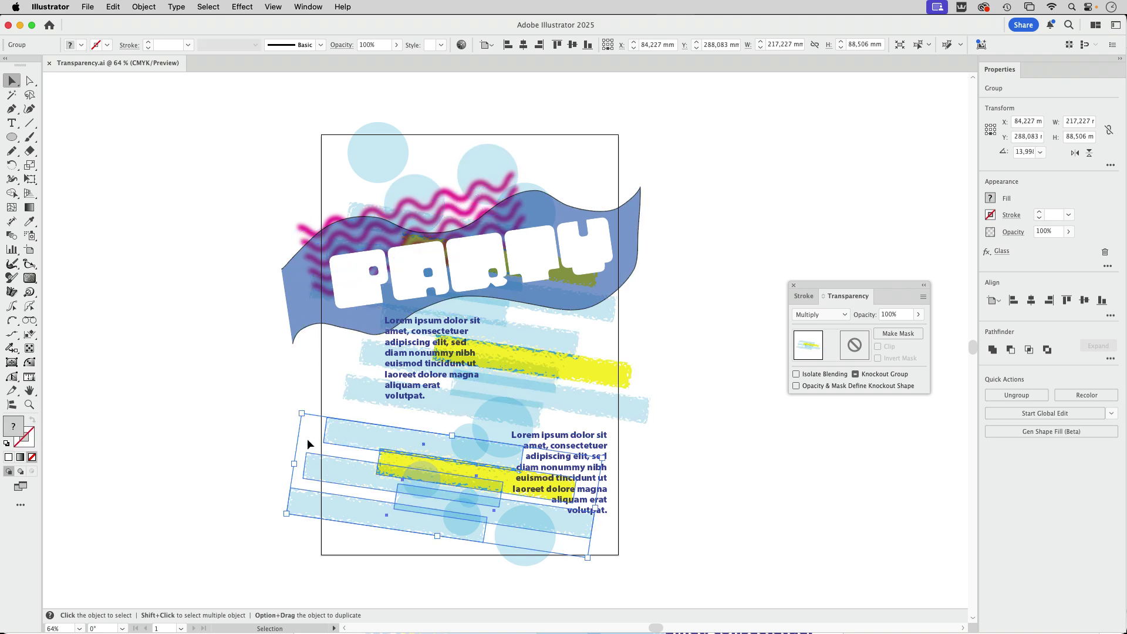
{"action": "left_click", "coordinate": [706, 345]}
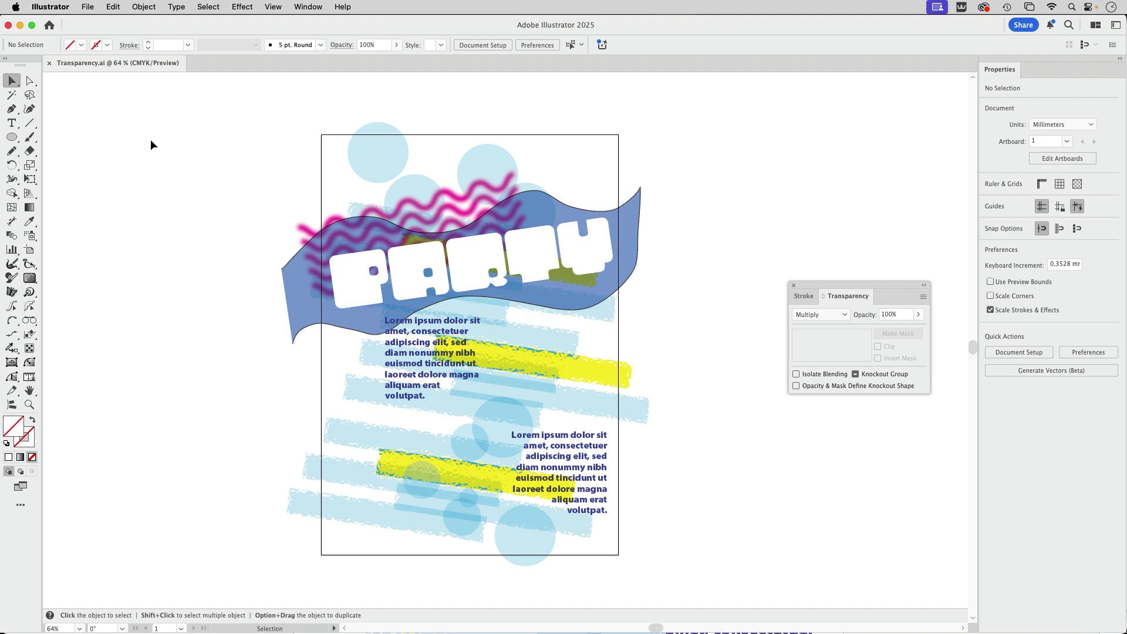
- Start saving the poster as Adobe PDF with '-a' added to the file name
{"action": "left_click", "coordinate": [87, 7]}
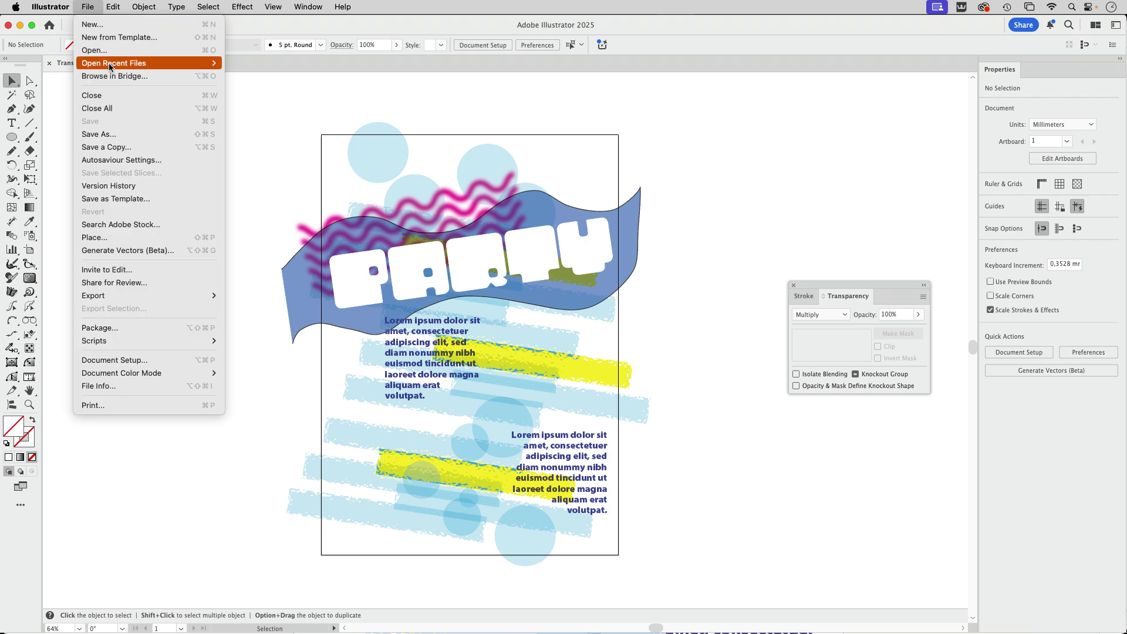
{"action": "left_click", "coordinate": [99, 134]}
{"action": "left_click", "coordinate": [634, 373]}
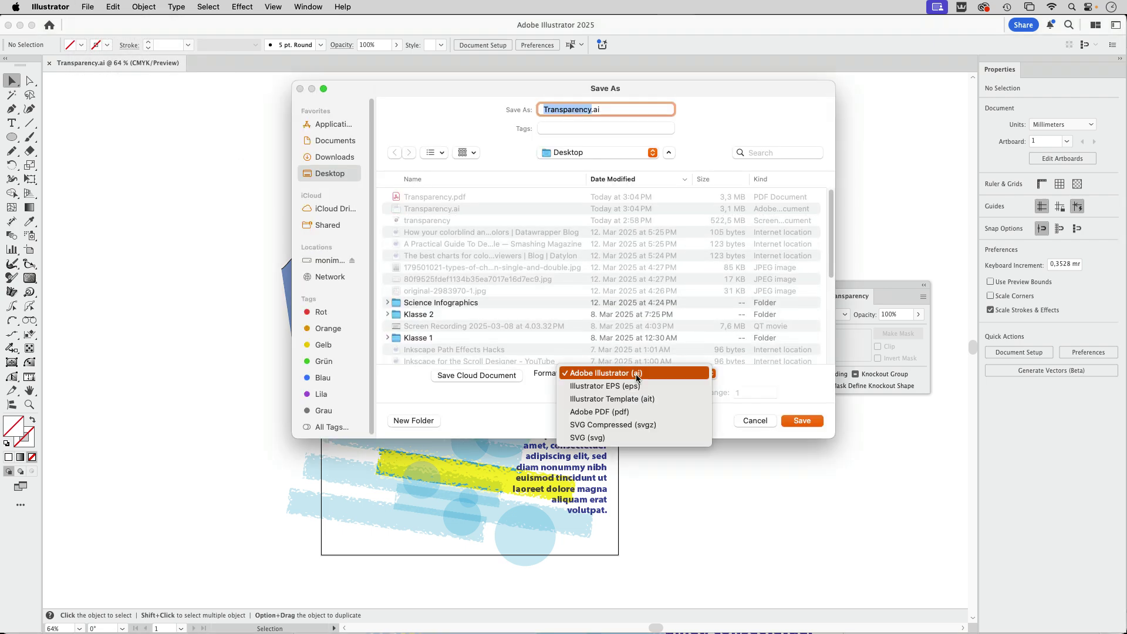
{"action": "left_click", "coordinate": [636, 407]}
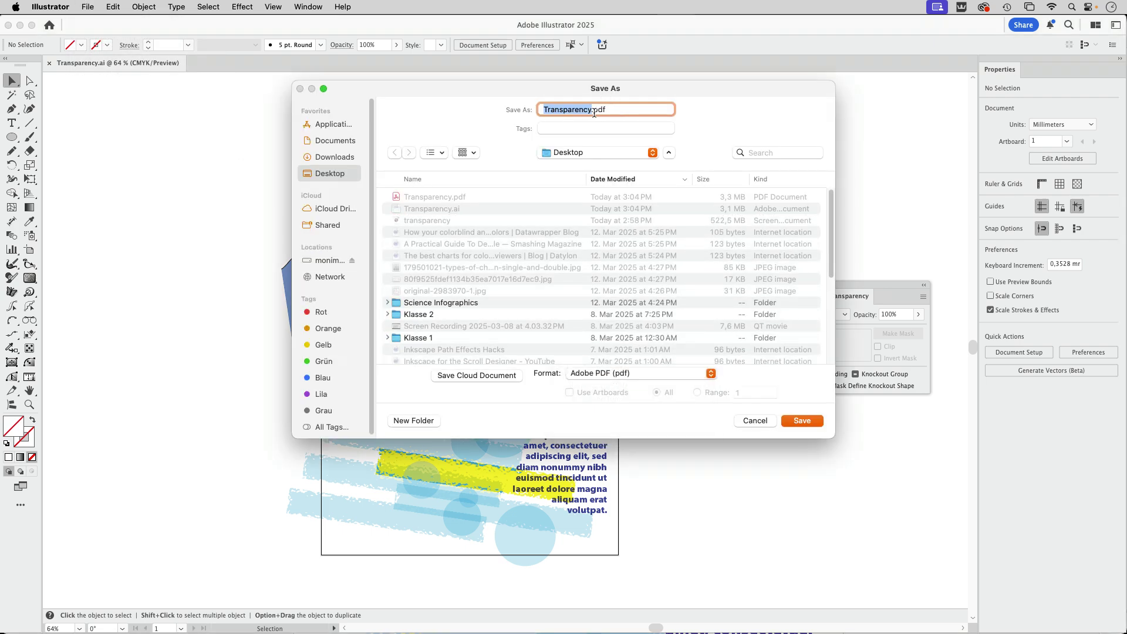
{"action": "left_click", "coordinate": [591, 109]}
{"action": "type", "text": "-a"}
{"action": "left_click", "coordinate": [802, 420]}
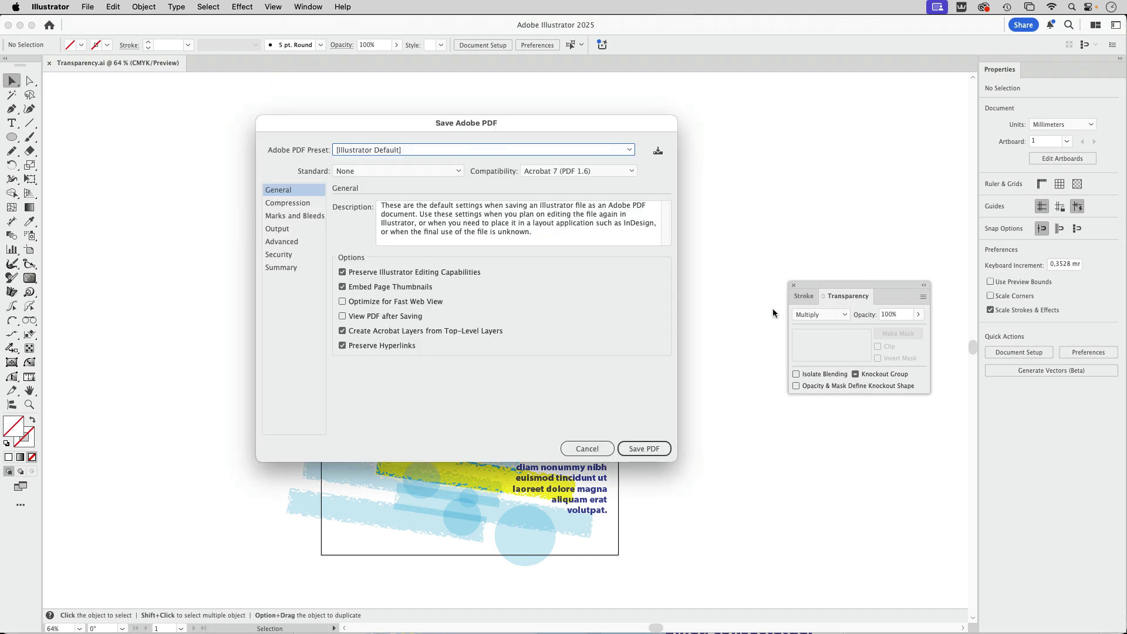
- Pick the PDF/X-1a:2001 standard with Acrobat 4 (PDF 1.3) compatibility, then cancel the save
{"action": "left_click", "coordinate": [412, 172]}
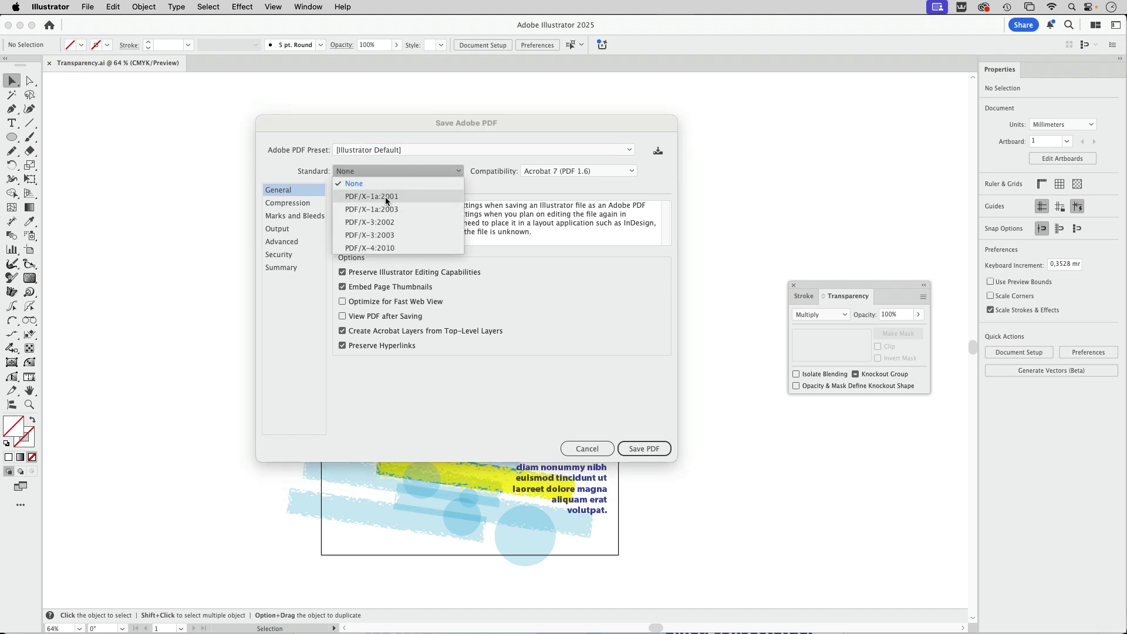
{"action": "left_click", "coordinate": [435, 195]}
{"action": "left_click", "coordinate": [629, 172]}
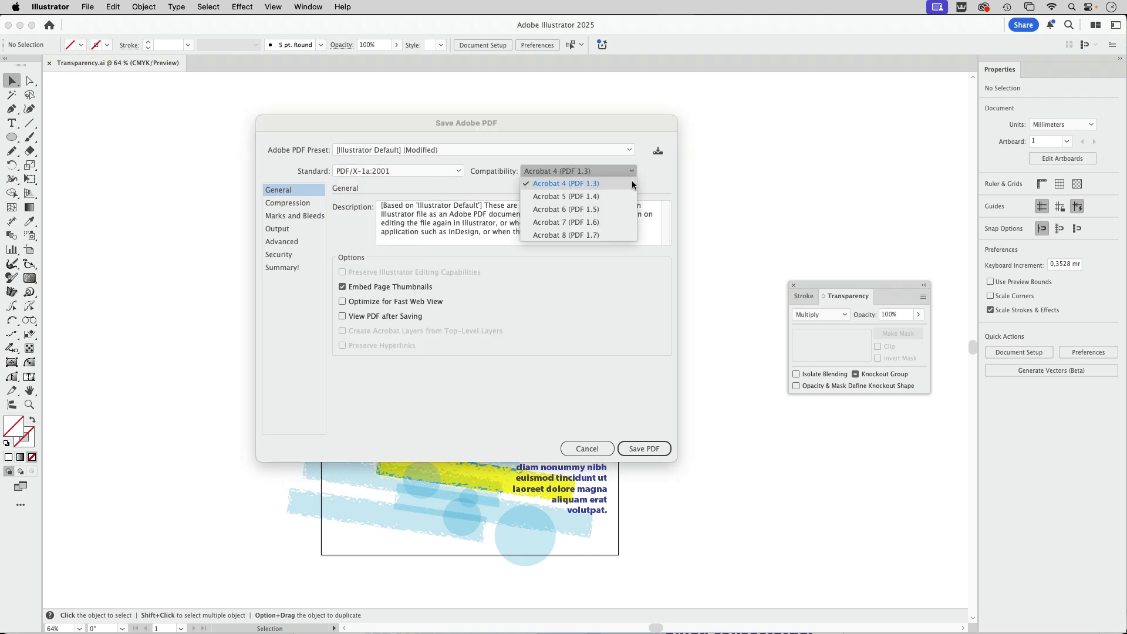
{"action": "left_click", "coordinate": [663, 175]}
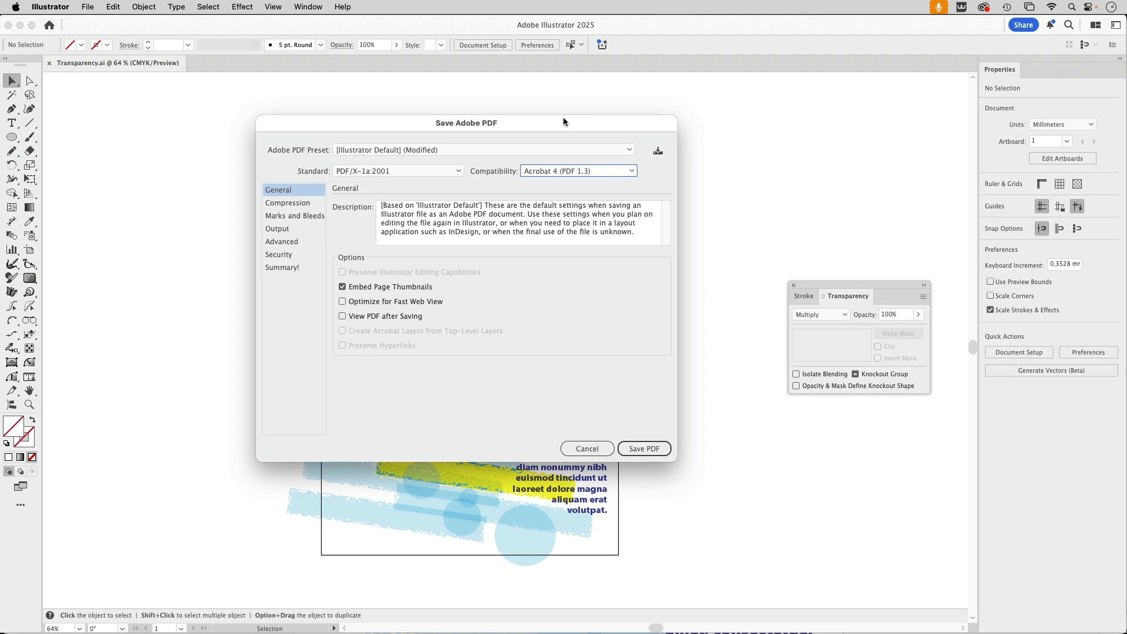
{"action": "left_click_drag", "start_coordinate": [405, 125], "coordinate": [827, 107]}
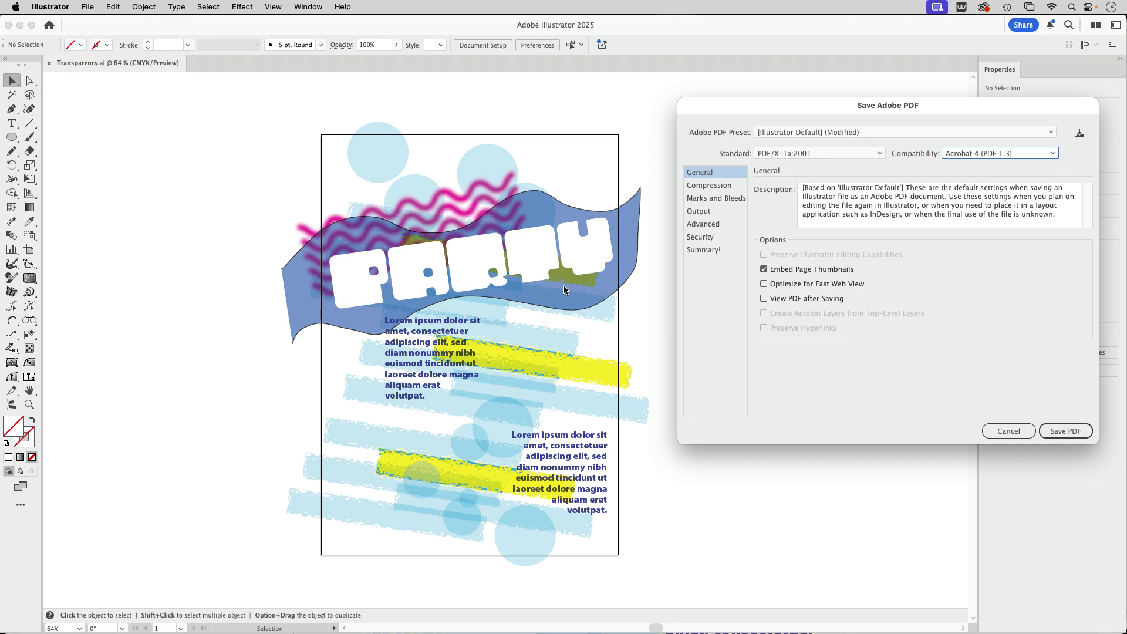
{"action": "left_click", "coordinate": [1015, 433]}
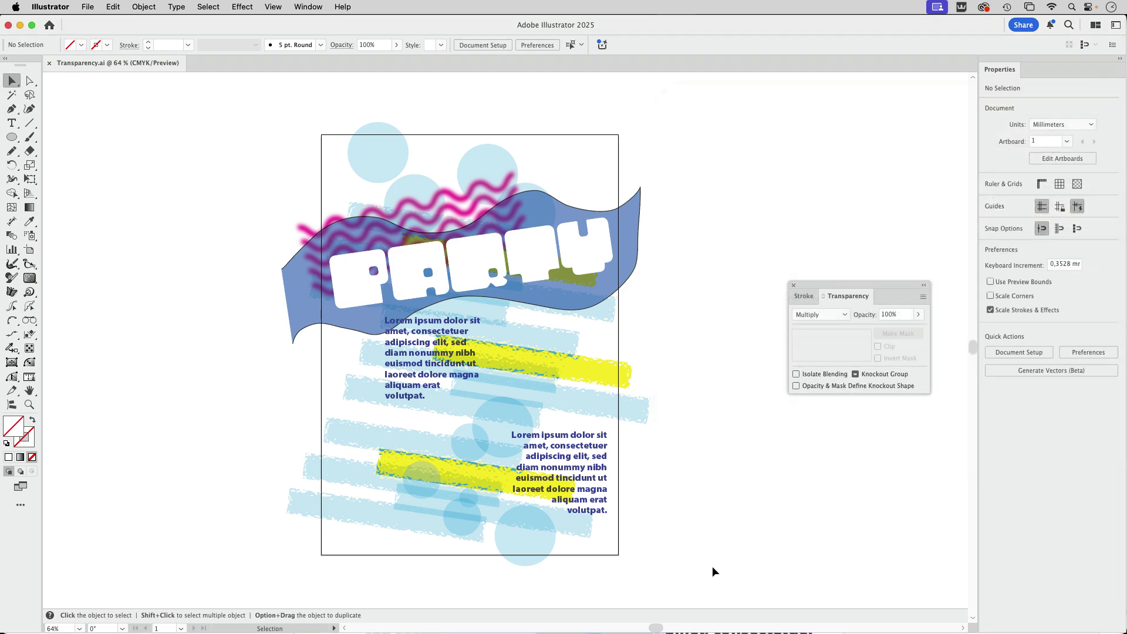
- View Transparency.pdf in Preview, scrolling around the PARTY heading and body text
{"action": "mouse_move", "coordinate": [716, 632]}
{"action": "left_click", "coordinate": [694, 615]}
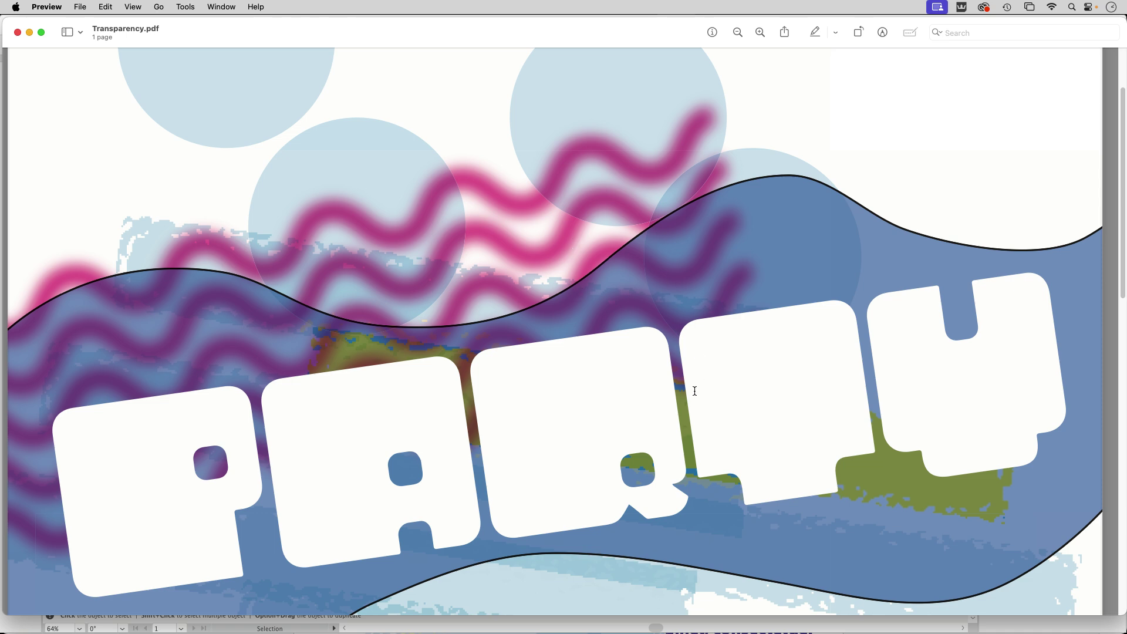
{"action": "scroll", "coordinate": [879, 462], "scroll_direction": "down", "scroll_amount": 1}
{"action": "scroll", "coordinate": [879, 461], "scroll_direction": "down", "scroll_amount": 10}
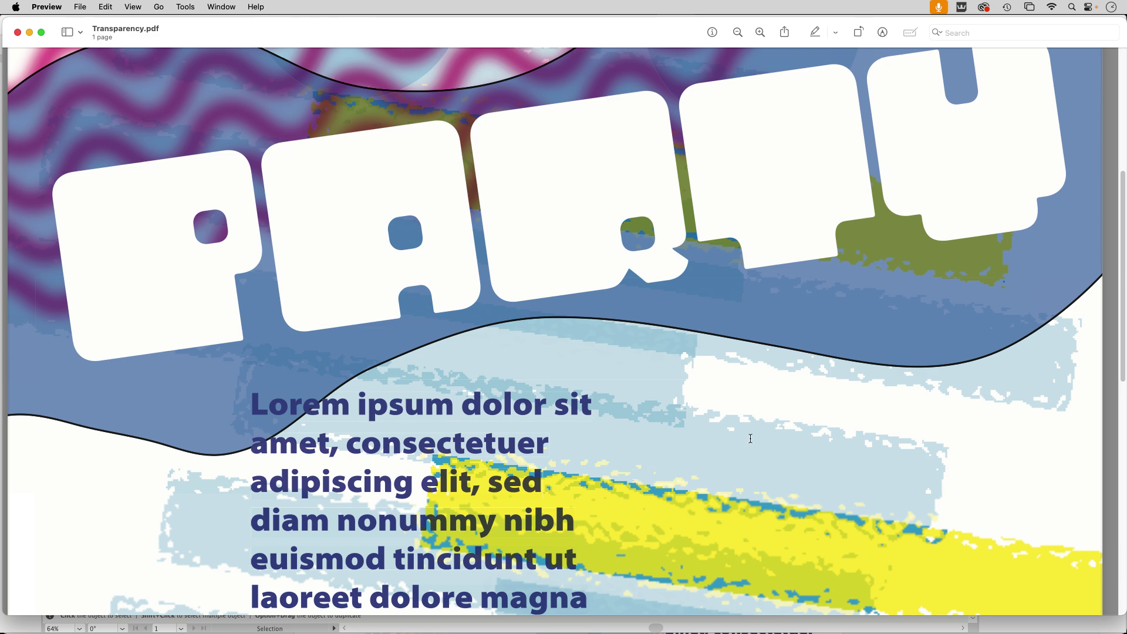
{"action": "scroll", "coordinate": [706, 463], "scroll_direction": "down", "scroll_amount": 3}
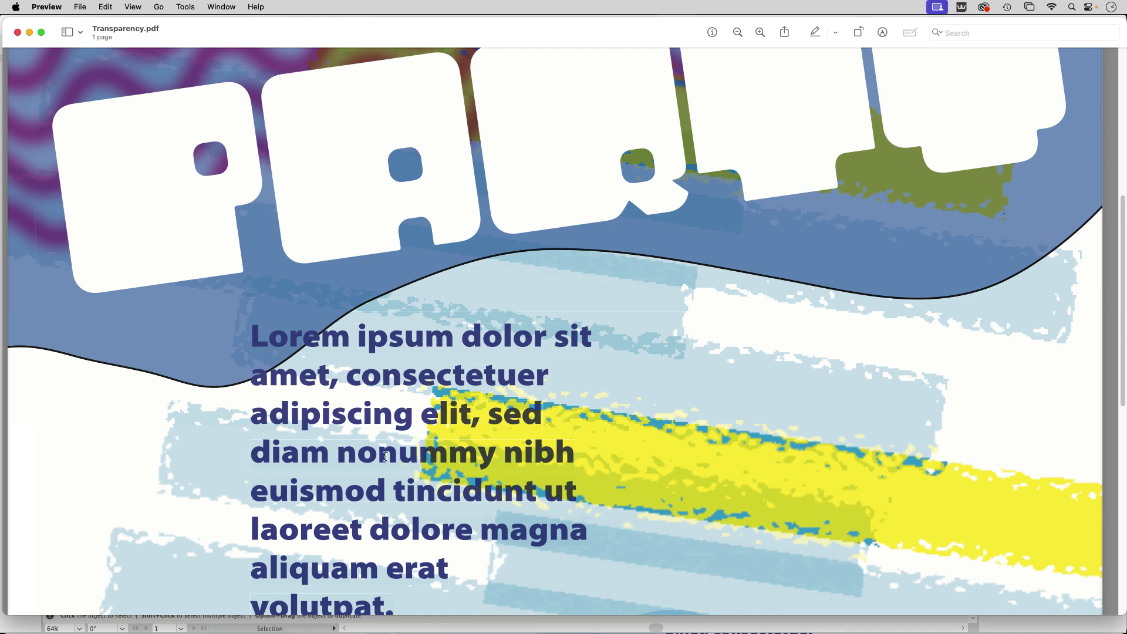
{"action": "scroll", "coordinate": [789, 381], "scroll_direction": "up", "scroll_amount": 5}
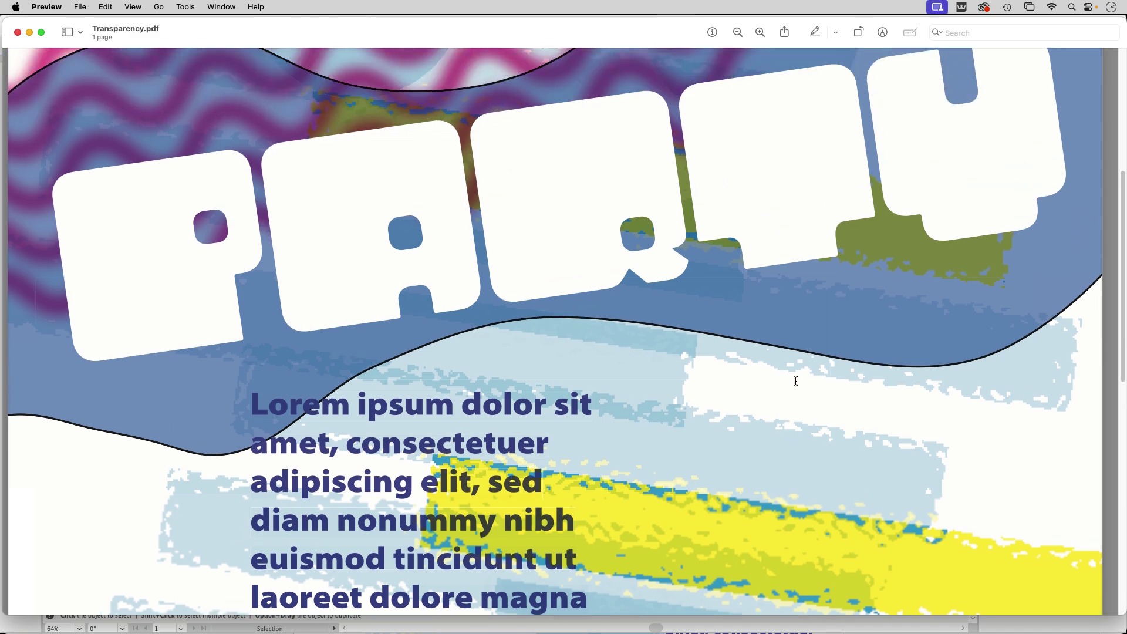
{"action": "scroll", "coordinate": [797, 378], "scroll_direction": "up", "scroll_amount": 4}
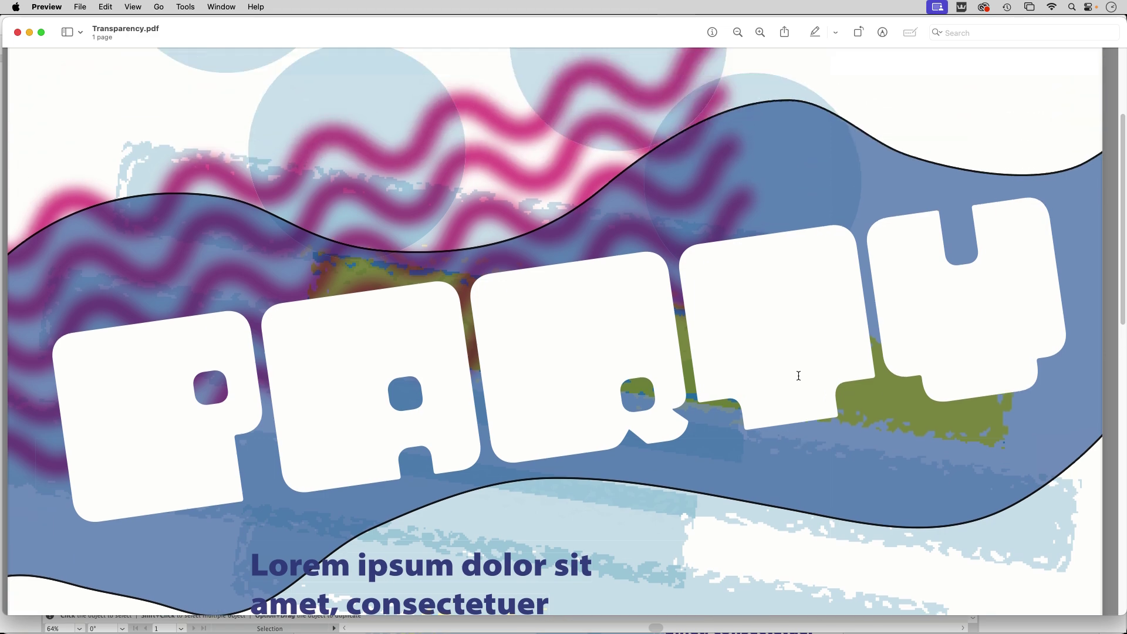
{"action": "scroll", "coordinate": [798, 376], "scroll_direction": "down", "scroll_amount": 5}
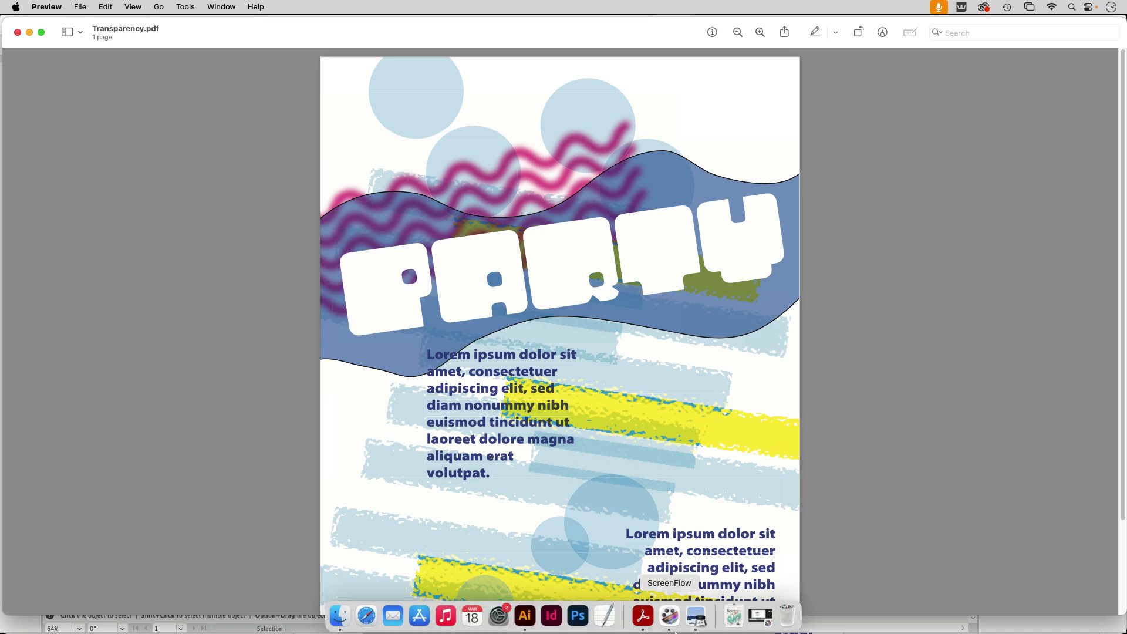
- Bring the Transparency.pdf window in Adobe Acrobat to the front
{"action": "left_click", "coordinate": [654, 628]}
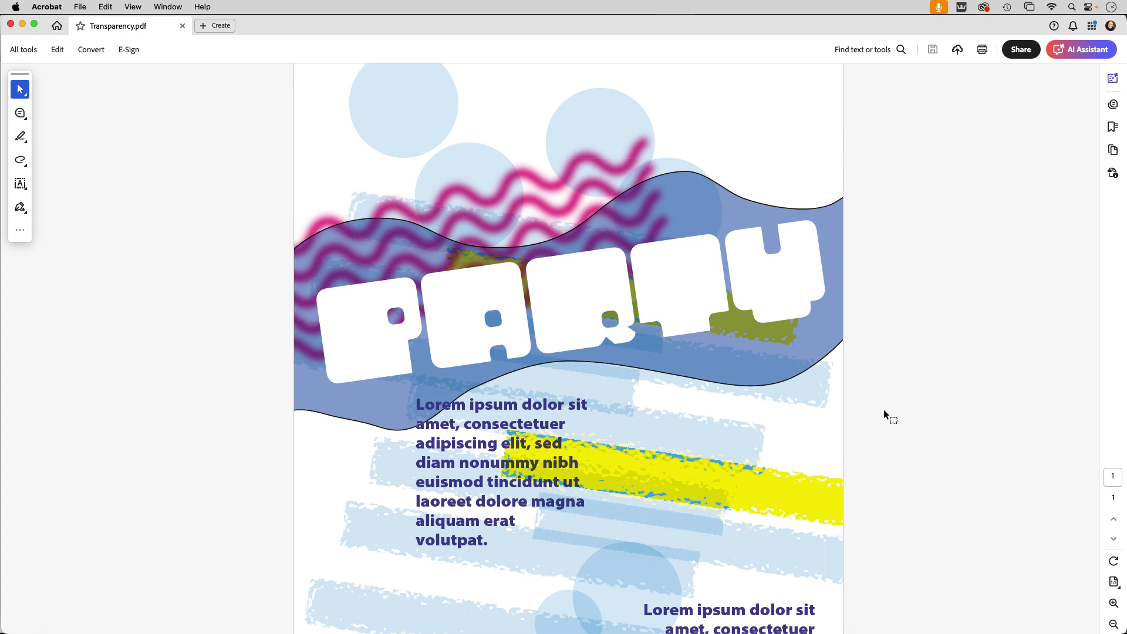
{"action": "mouse_move", "coordinate": [522, 549]}
- Back in Illustrator, remove the outline stroke from the blue wave banner
{"action": "mouse_move", "coordinate": [462, 631]}
{"action": "left_click", "coordinate": [525, 614]}
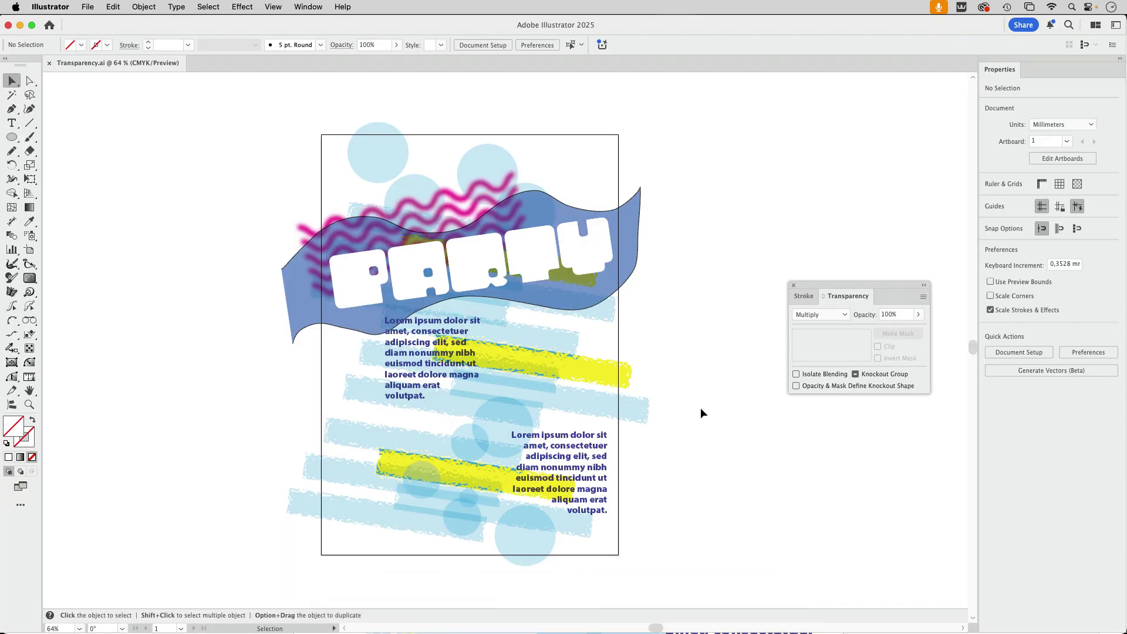
{"action": "scroll", "coordinate": [686, 369], "scroll_direction": "right", "scroll_amount": 3}
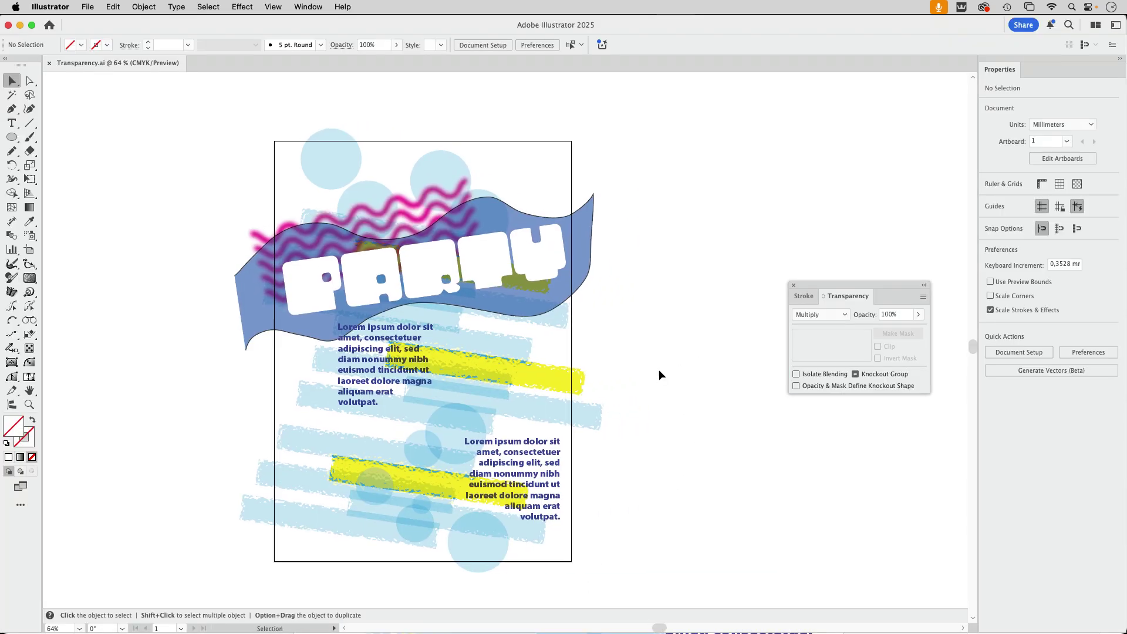
{"action": "left_click", "coordinate": [591, 232]}
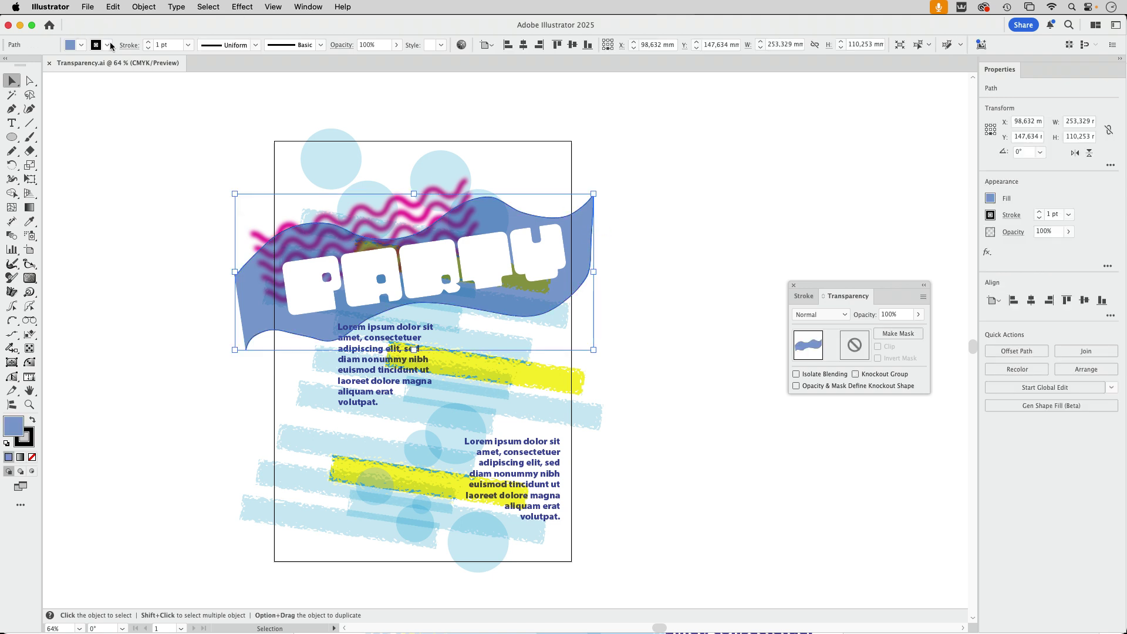
{"action": "left_click", "coordinate": [107, 47]}
{"action": "left_click", "coordinate": [8, 88]}
{"action": "left_click", "coordinate": [221, 110]}
{"action": "left_click", "coordinate": [660, 185]}
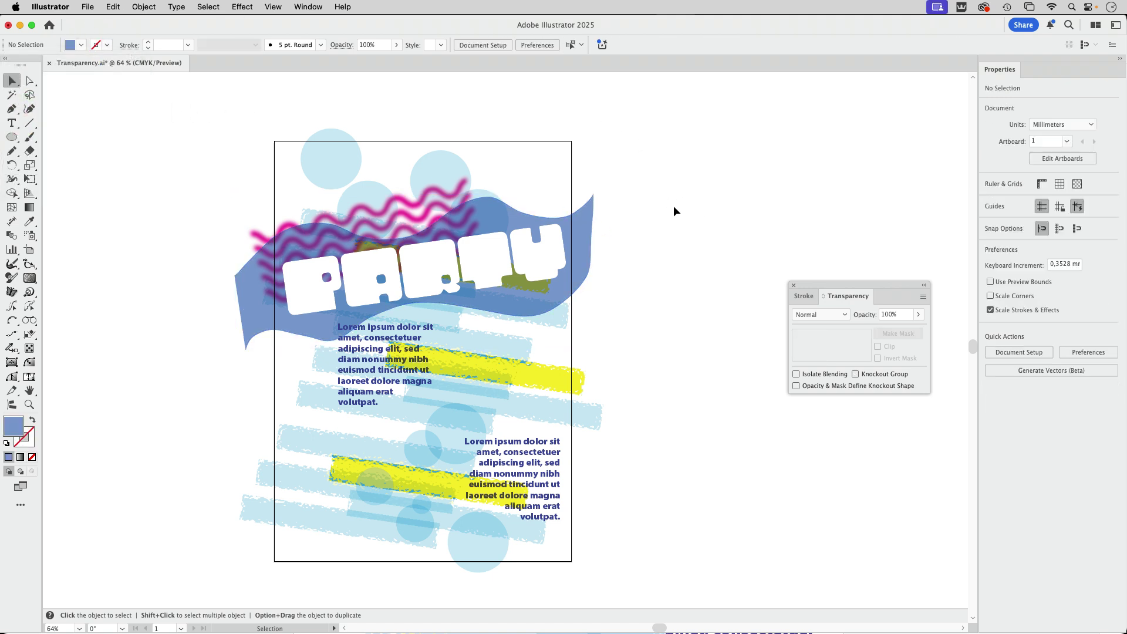
- In the Layers panel, move both Lorem text objects just below PARTY
{"action": "left_click", "coordinate": [316, 6]}
{"action": "left_click", "coordinate": [365, 476]}
{"action": "left_click_drag", "start_coordinate": [757, 125], "coordinate": [681, 132]}
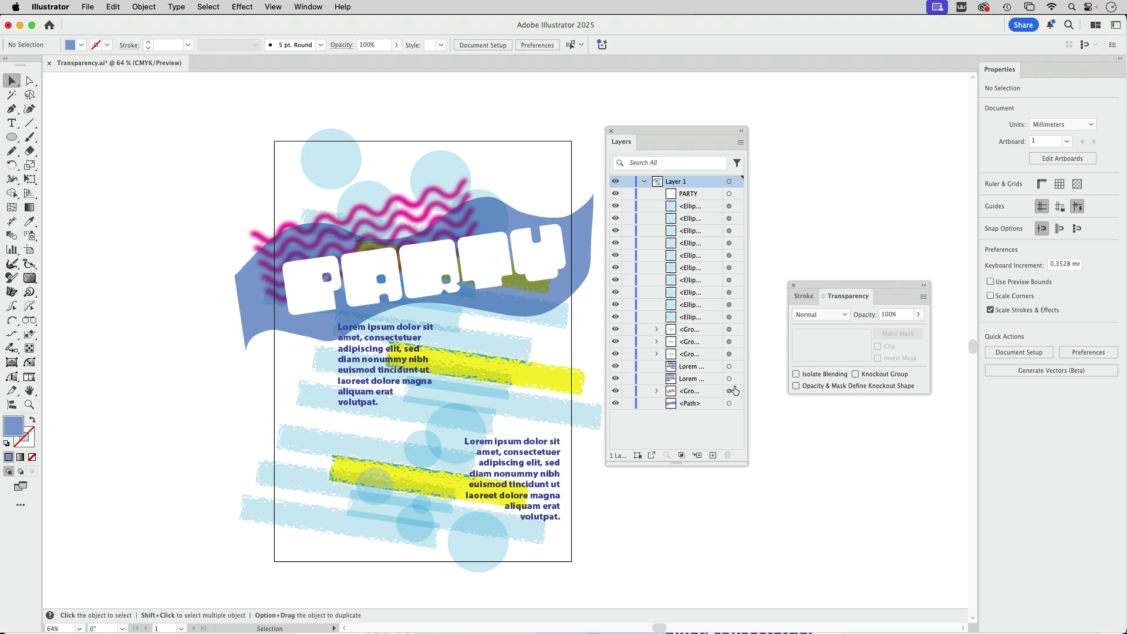
{"action": "left_click", "coordinate": [704, 367]}
{"action": "left_click", "coordinate": [706, 379]}
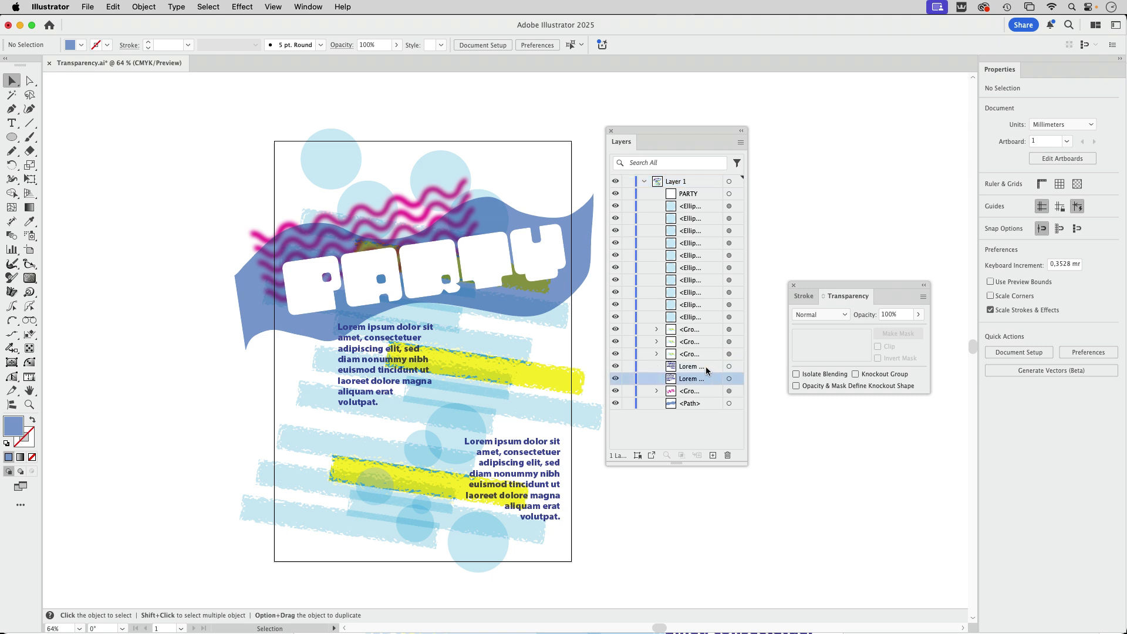
{"action": "left_click", "coordinate": [705, 366]}
{"action": "left_click", "coordinate": [707, 379]}
{"action": "left_click", "coordinate": [714, 365], "text": "shift"}
{"action": "left_click_drag", "start_coordinate": [707, 372], "coordinate": [698, 200]}
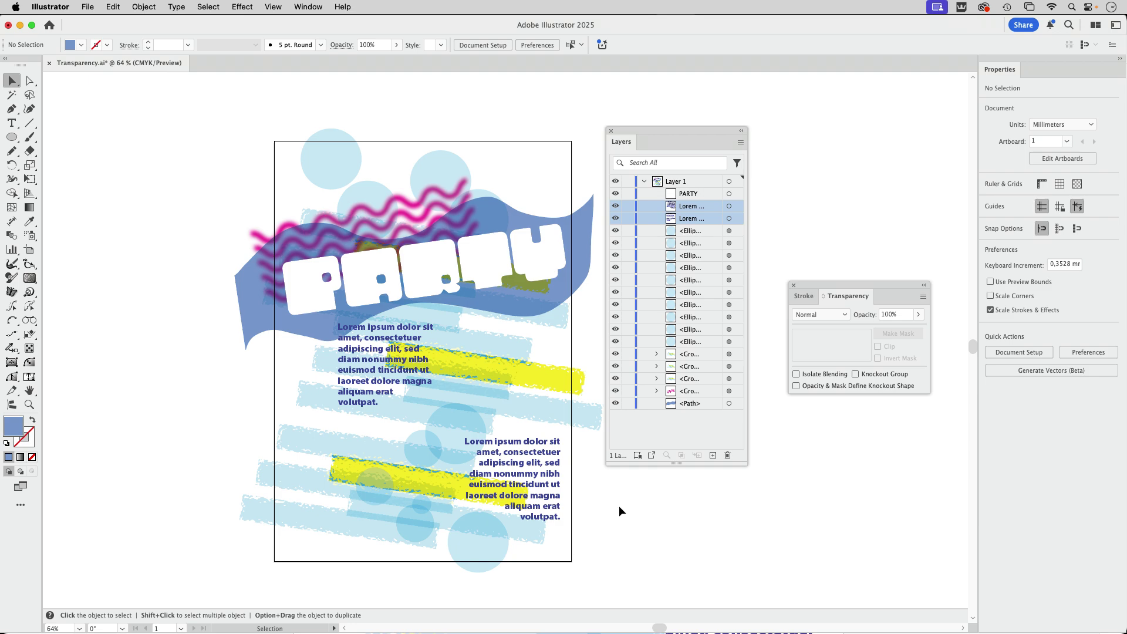
- Zoom in and group the pink wave with the three light-blue stripe groups using Cmd+G
{"action": "key", "text": "super+space"}
{"action": "left_click_drag", "start_coordinate": [356, 368], "coordinate": [431, 376]}
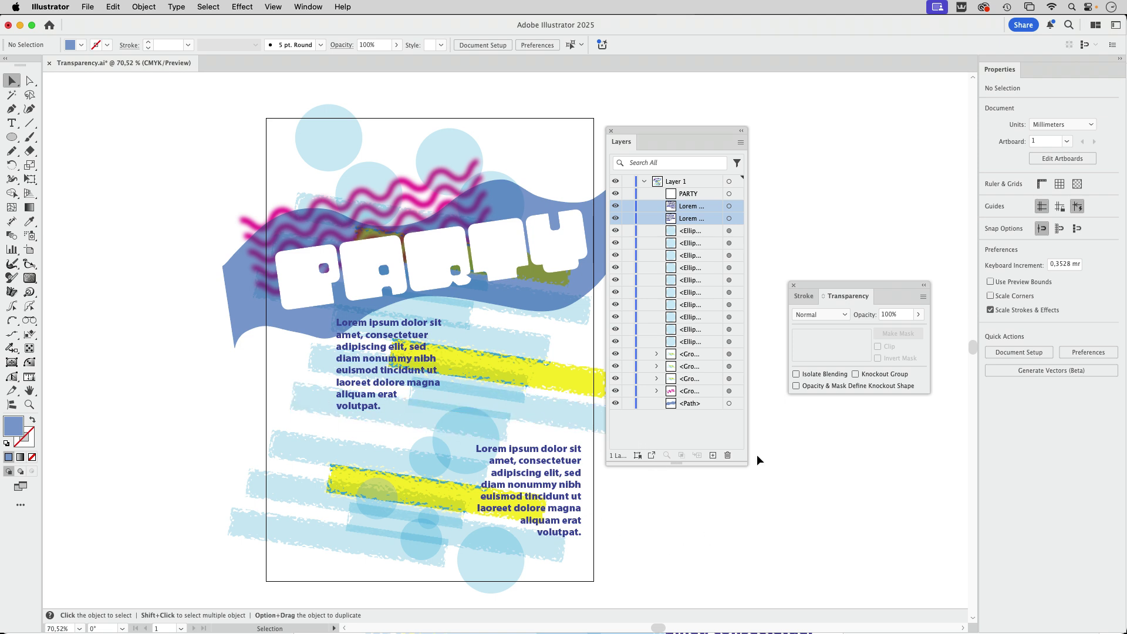
{"action": "left_click", "coordinate": [304, 462]}
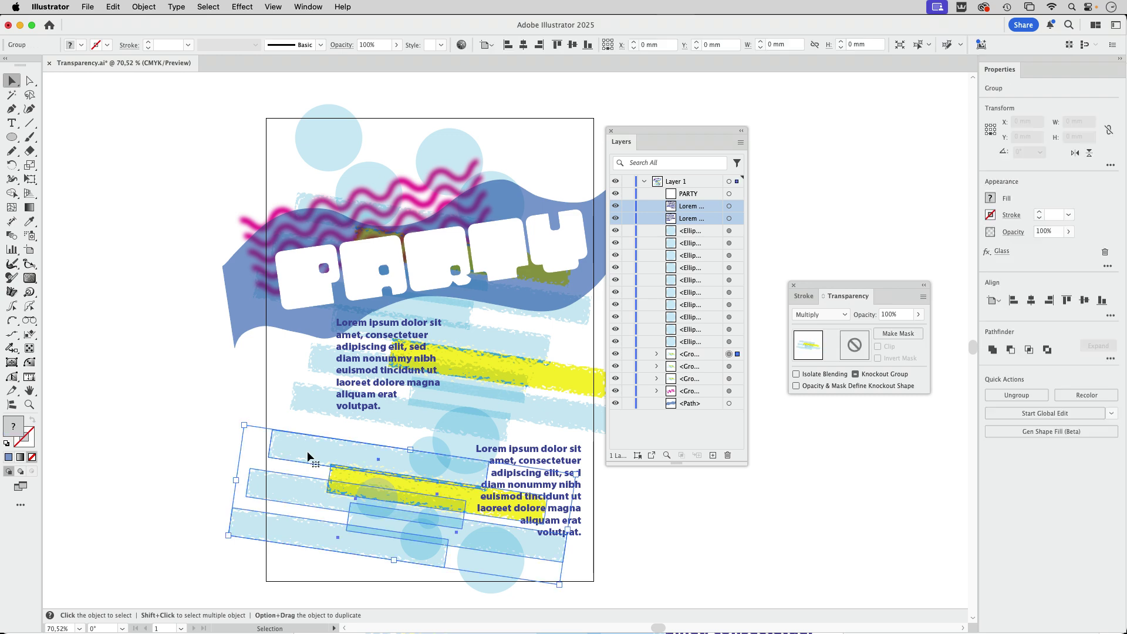
{"action": "left_click", "coordinate": [541, 369]}
{"action": "left_click", "coordinate": [420, 196]}
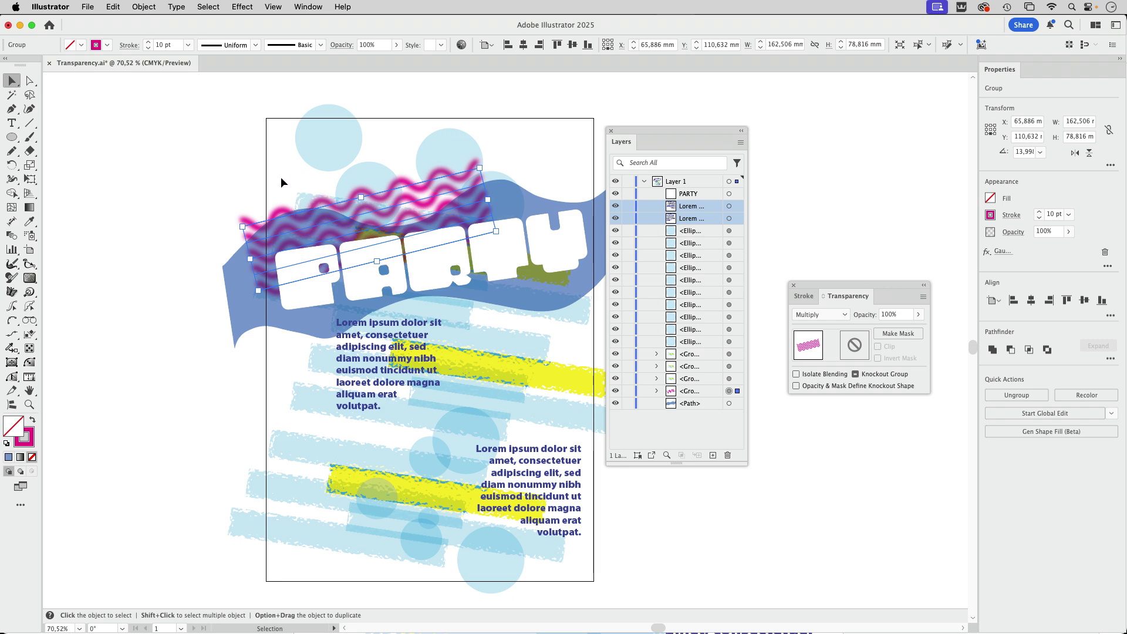
{"action": "left_click", "coordinate": [737, 378]}
{"action": "left_click", "coordinate": [737, 366]}
{"action": "left_click", "coordinate": [737, 354]}
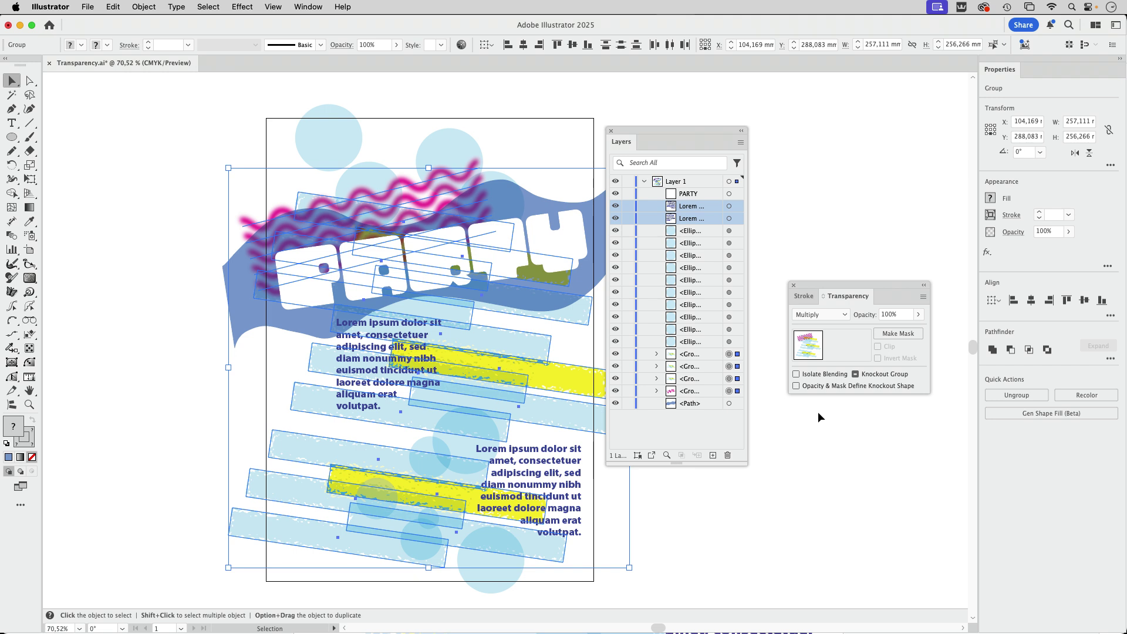
{"action": "key", "text": "super+g"}
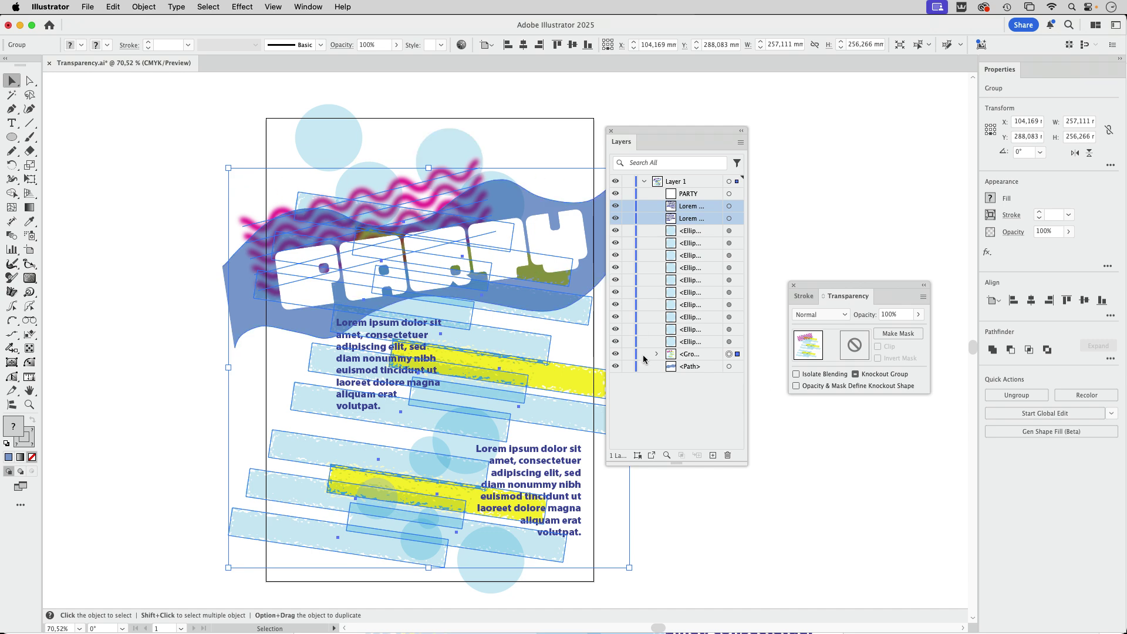
{"action": "left_click", "coordinate": [195, 489]}
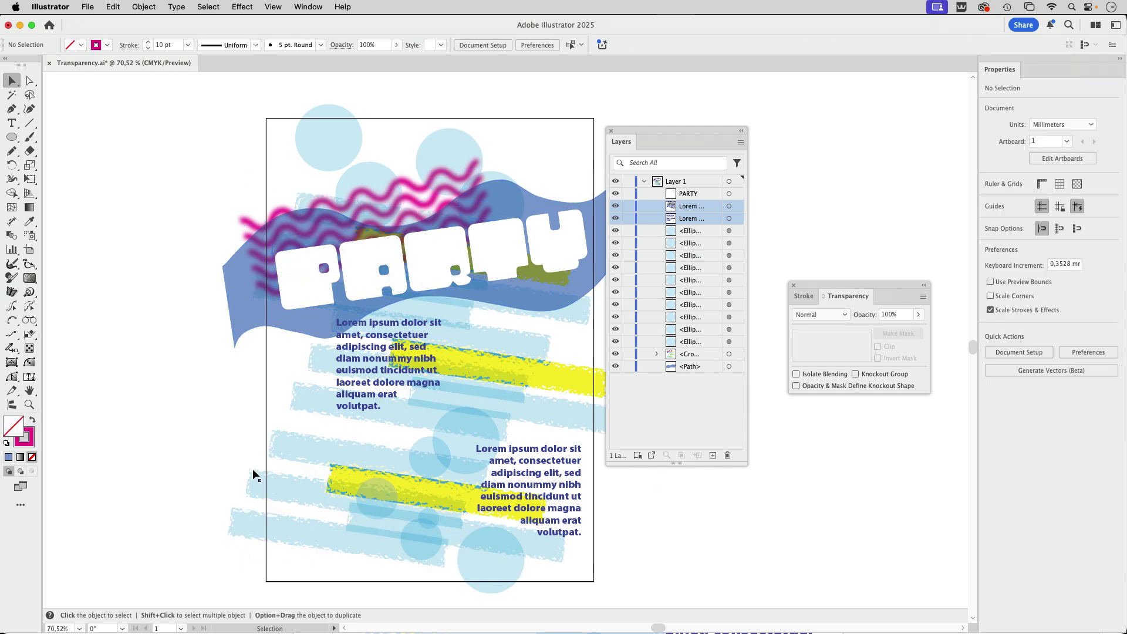
{"action": "left_click", "coordinate": [298, 498]}
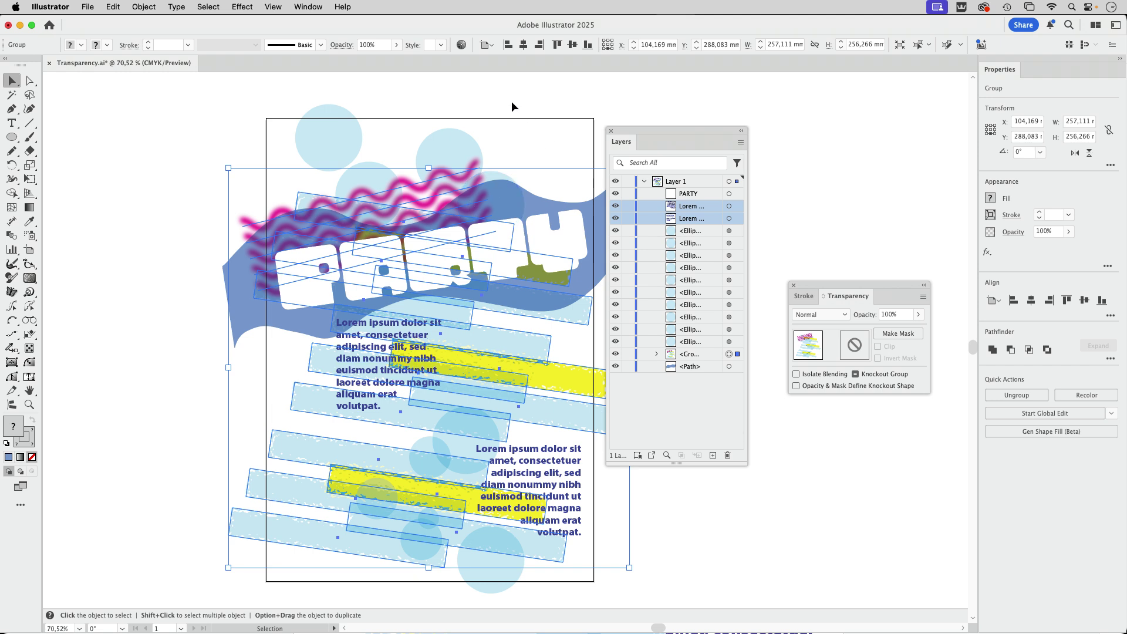
- Rasterize the merged group as CMYK at High (300 ppi) with a transparent background
{"action": "left_click", "coordinate": [144, 7]}
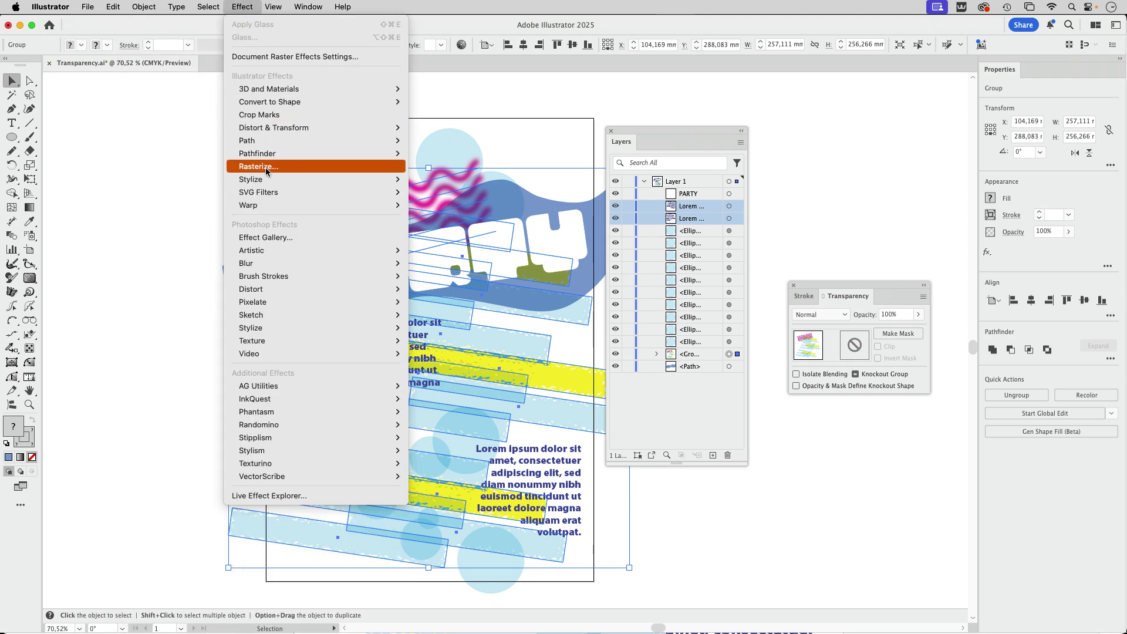
{"action": "left_click", "coordinate": [840, 238]}
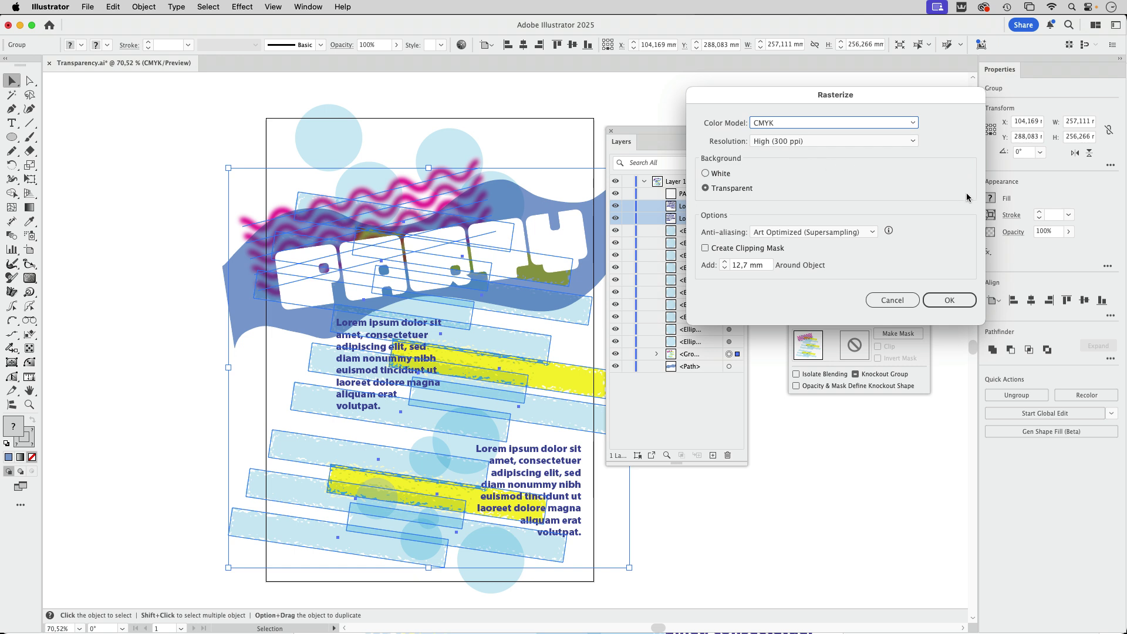
{"action": "left_click", "coordinate": [952, 298]}
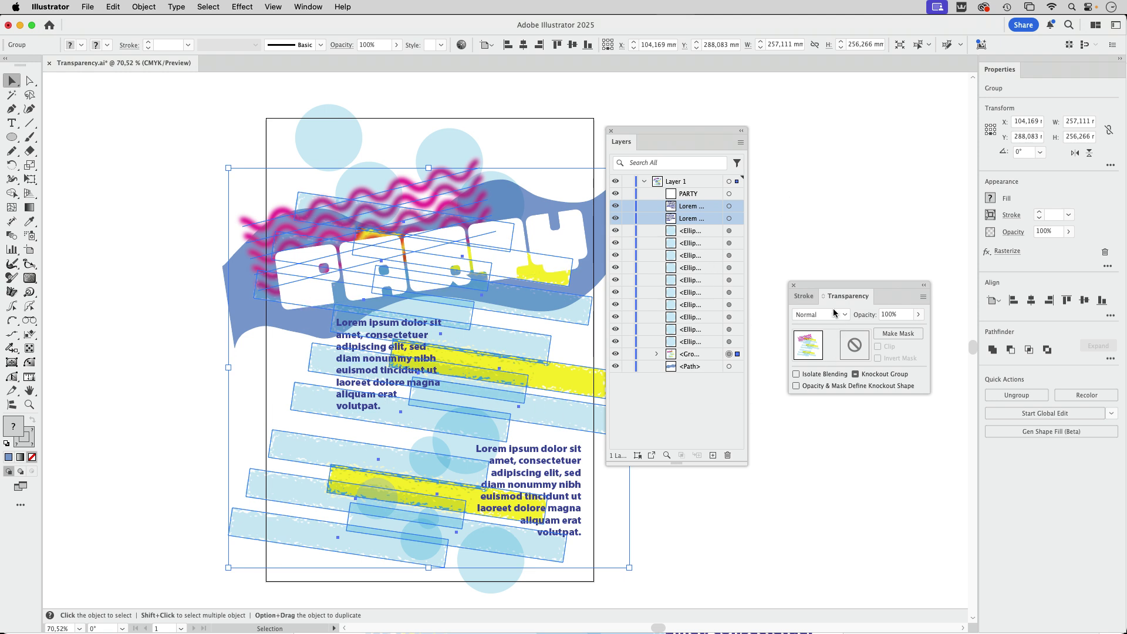
- Move the blue wave above the background group in Layers and set it to Multiply
{"action": "left_click", "coordinate": [647, 97]}
{"action": "left_click", "coordinate": [595, 217]}
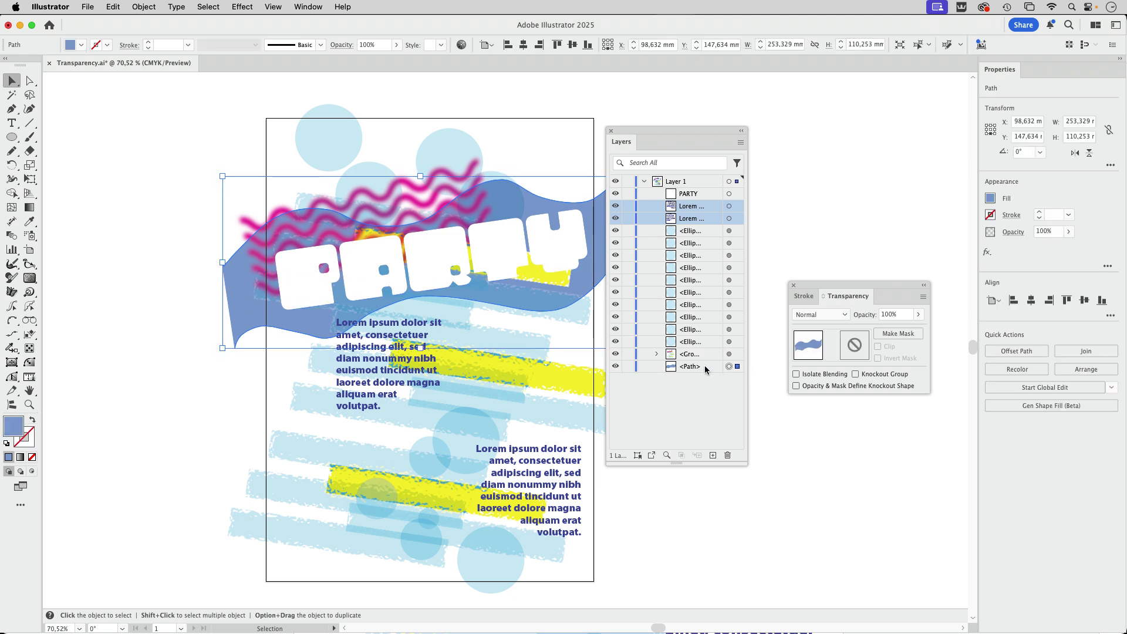
{"action": "left_click_drag", "start_coordinate": [706, 368], "coordinate": [727, 351]}
{"action": "left_click", "coordinate": [827, 315]}
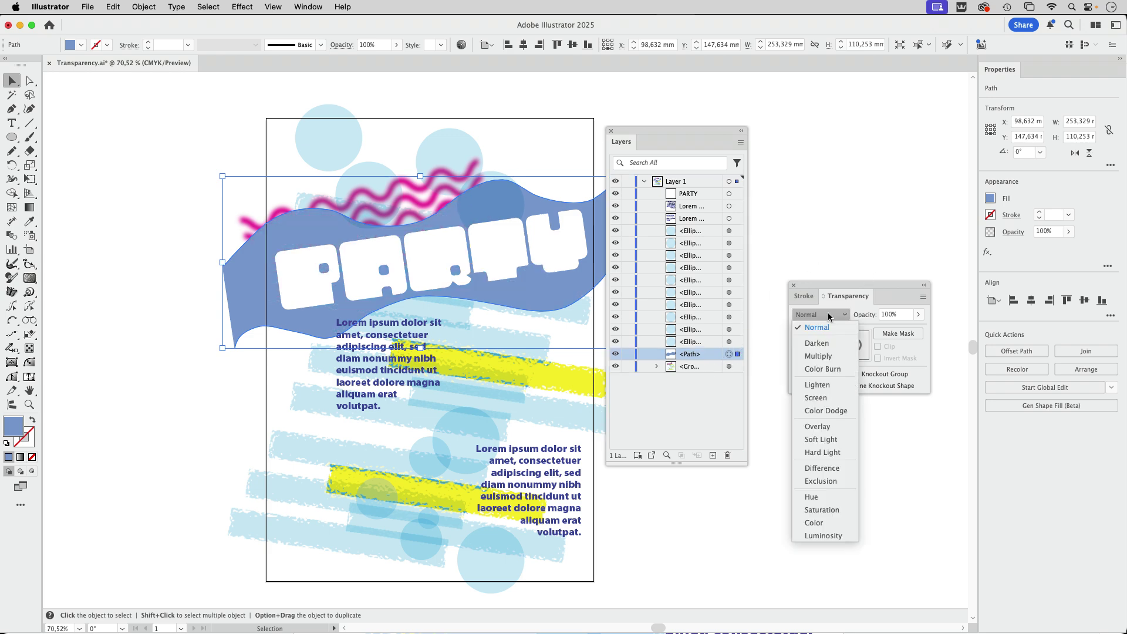
{"action": "left_click", "coordinate": [825, 356]}
{"action": "left_click", "coordinate": [829, 196]}
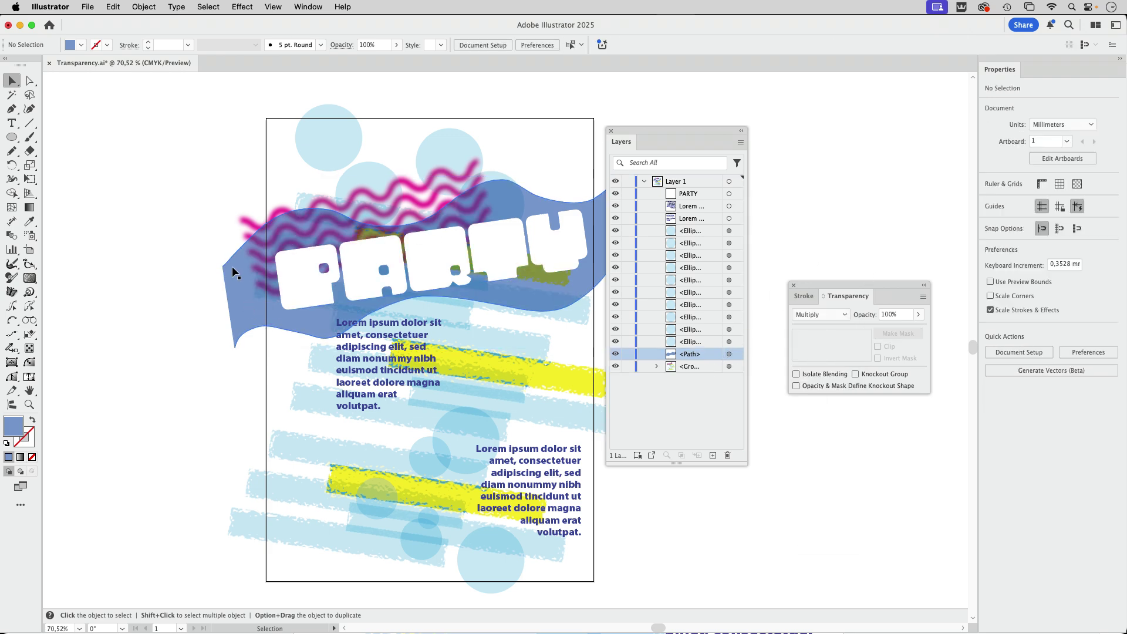
{"action": "left_click_drag", "start_coordinate": [675, 131], "coordinate": [800, 120]}
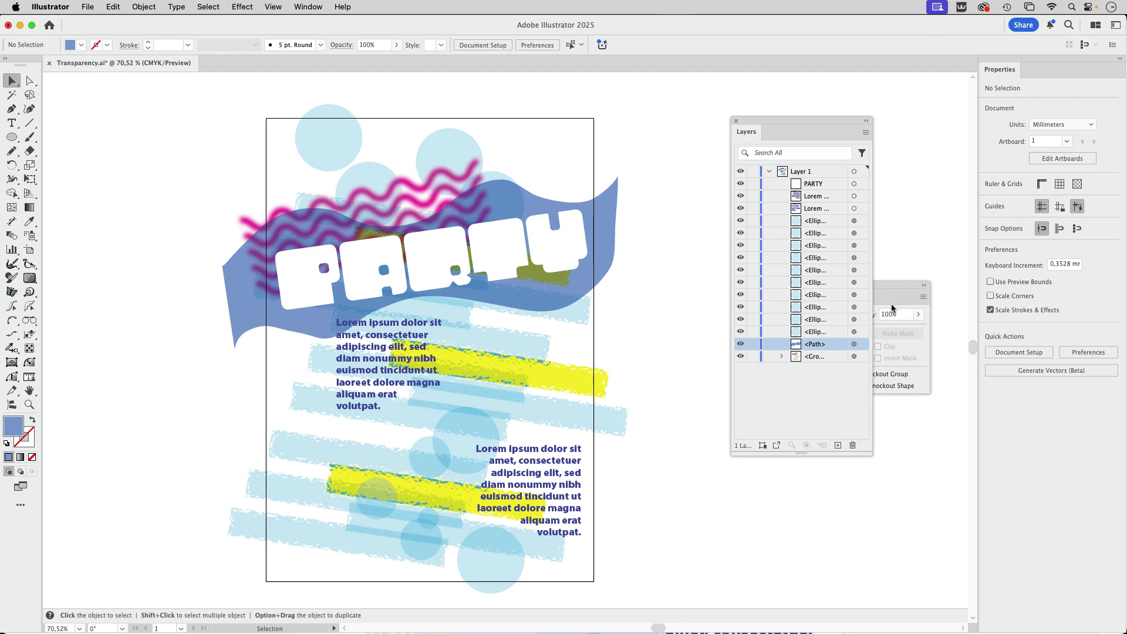
- Select all the background artwork with Cmd+A and group it with Cmd+G
{"action": "left_click", "coordinate": [862, 356]}
{"action": "left_click", "coordinate": [862, 221]}
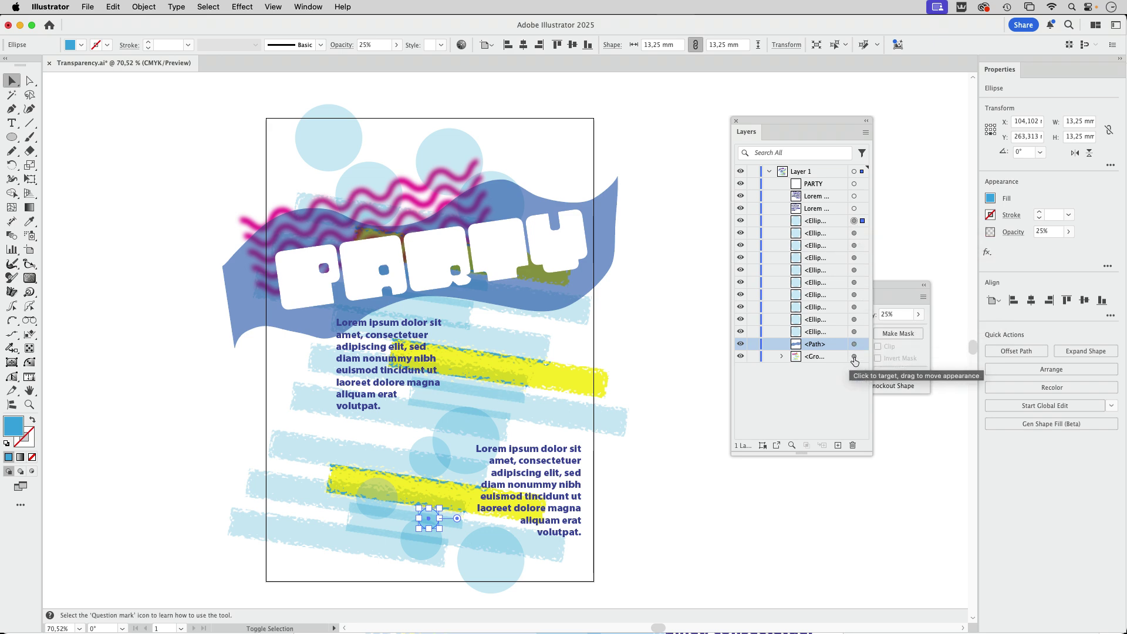
{"action": "key", "text": "super+a"}
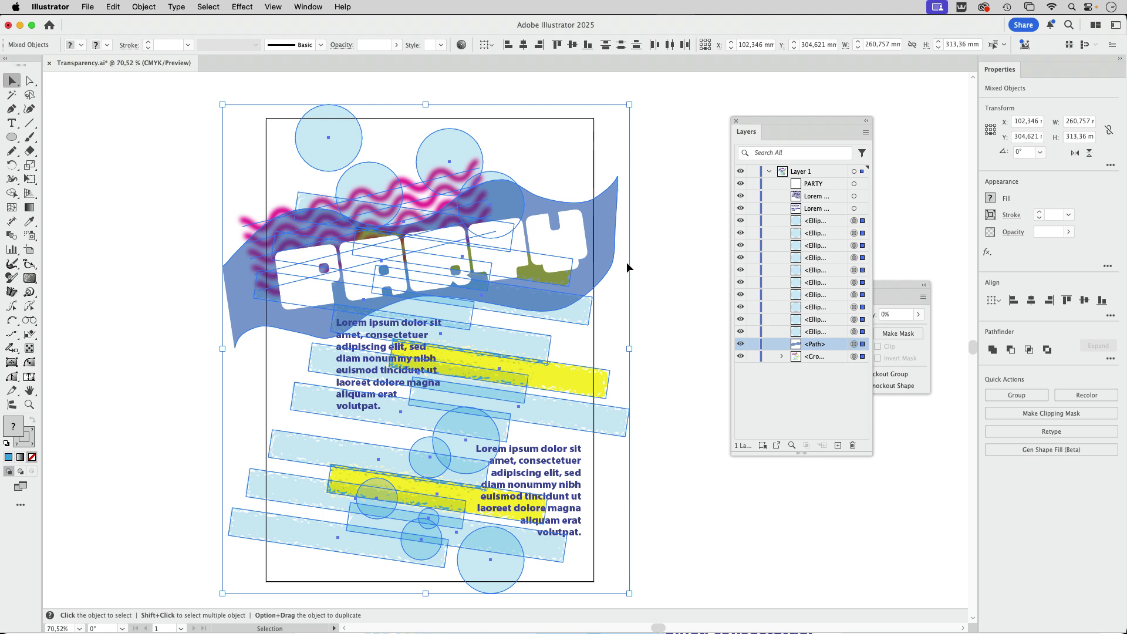
{"action": "key", "text": "super+g"}
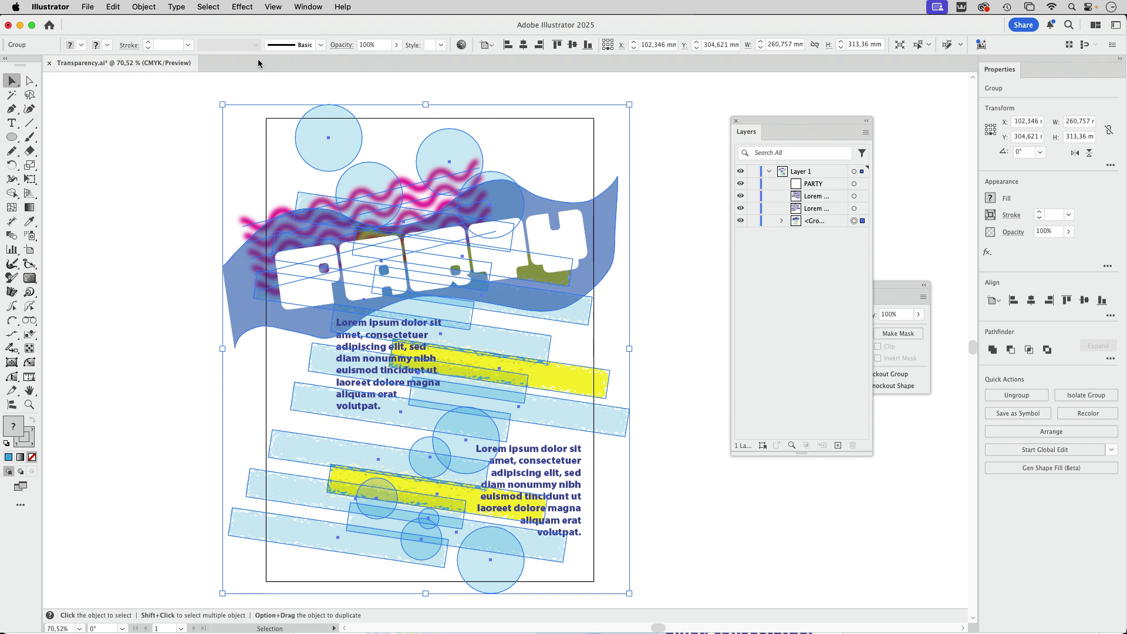
- Ungroup the combined background group with Shift+Cmd+G
{"action": "left_click", "coordinate": [243, 7]}
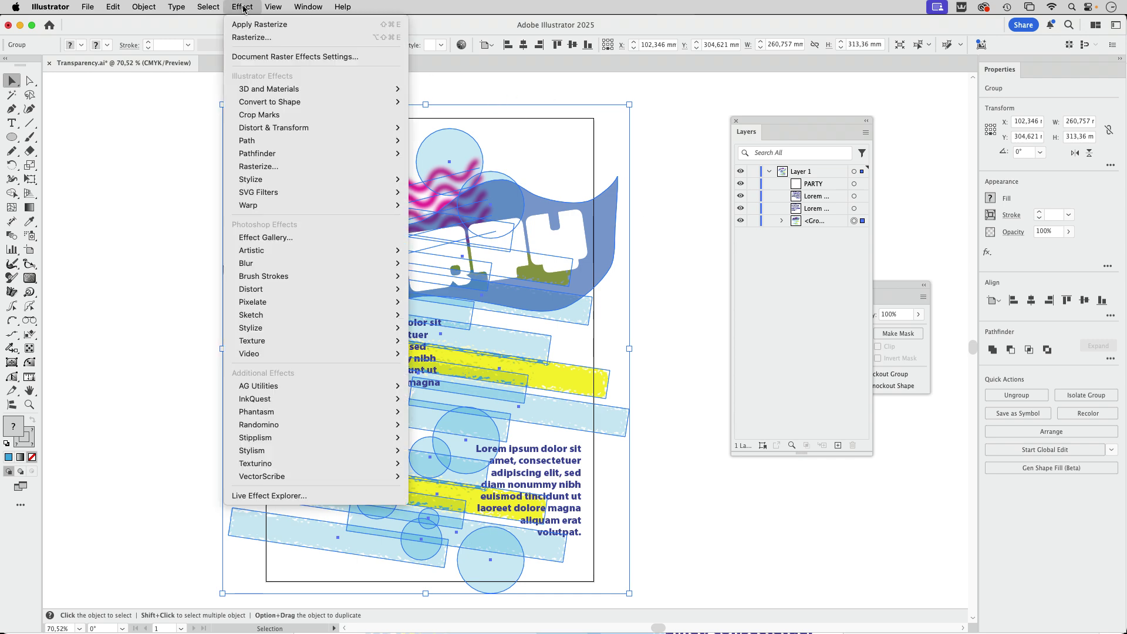
{"action": "left_click", "coordinate": [242, 8]}
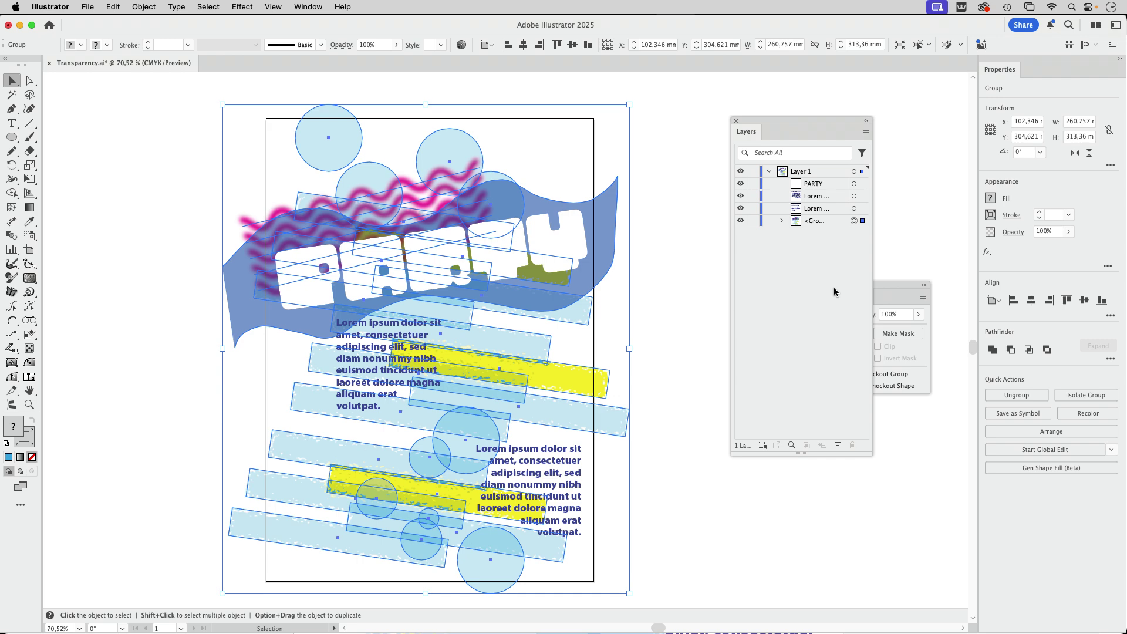
{"action": "key", "text": "super+shift+g"}
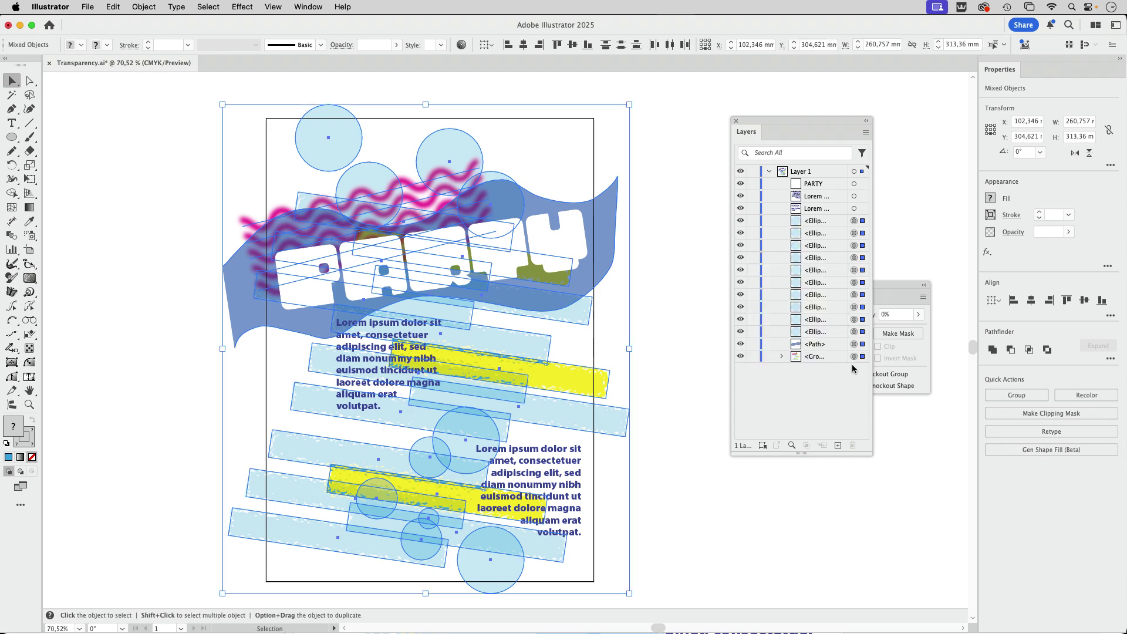
{"action": "left_click", "coordinate": [924, 463]}
- Ungroup the rasterized stripe group, then regroup the circles, wave and stripes into one group
{"action": "left_click", "coordinate": [854, 356]}
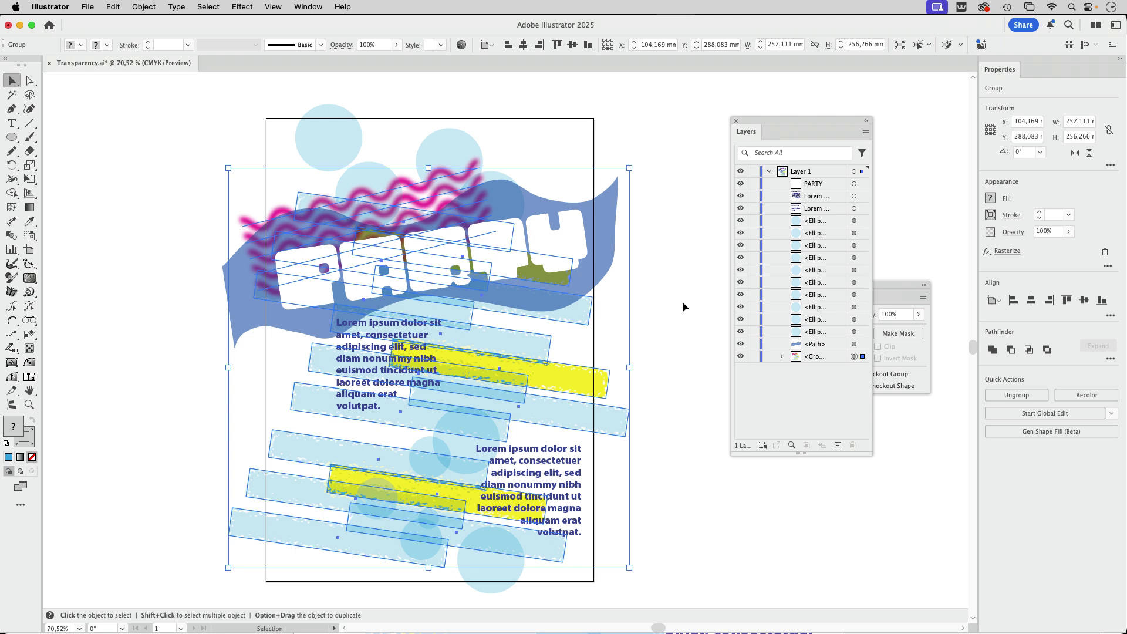
{"action": "key", "text": "super+shift+g"}
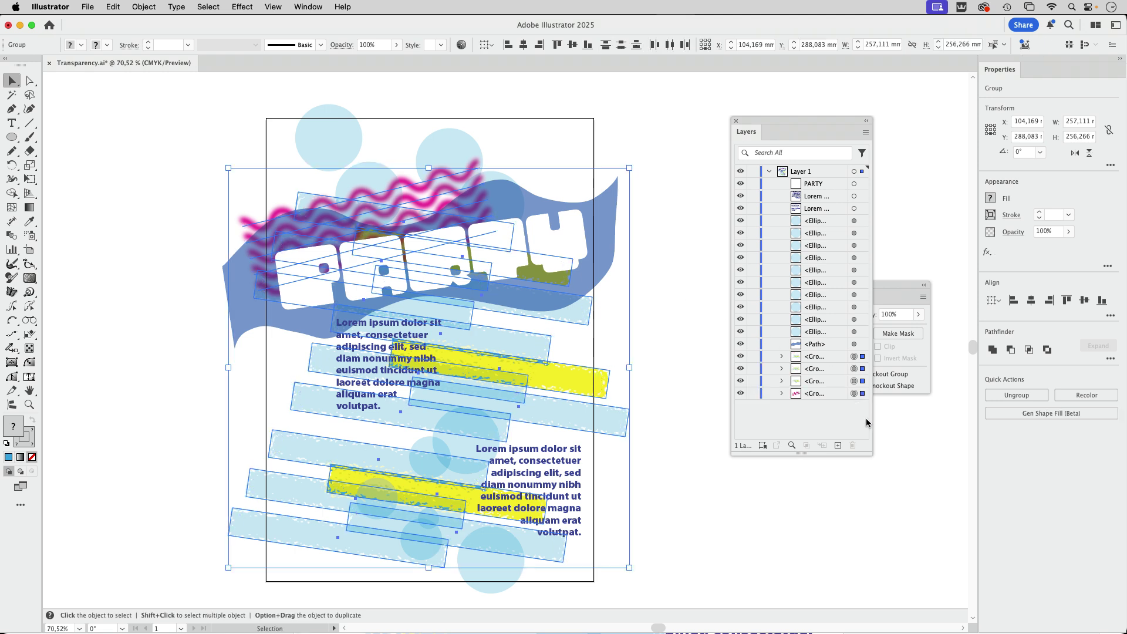
{"action": "left_click", "coordinate": [914, 417]}
{"action": "left_click", "coordinate": [854, 393]}
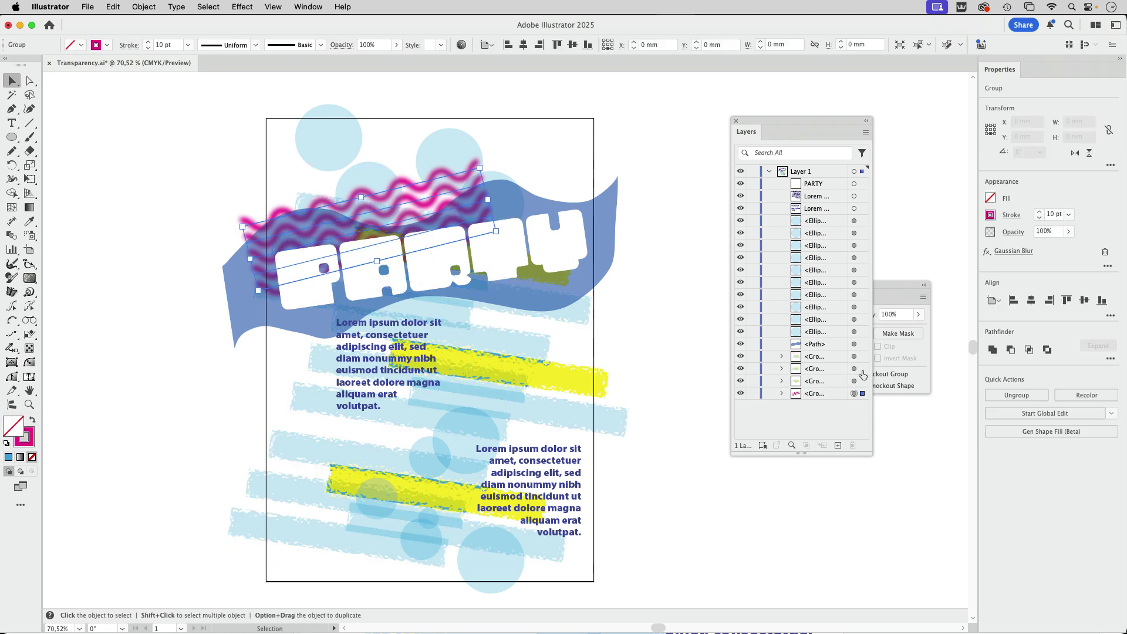
{"action": "left_click", "coordinate": [854, 220], "text": "shift"}
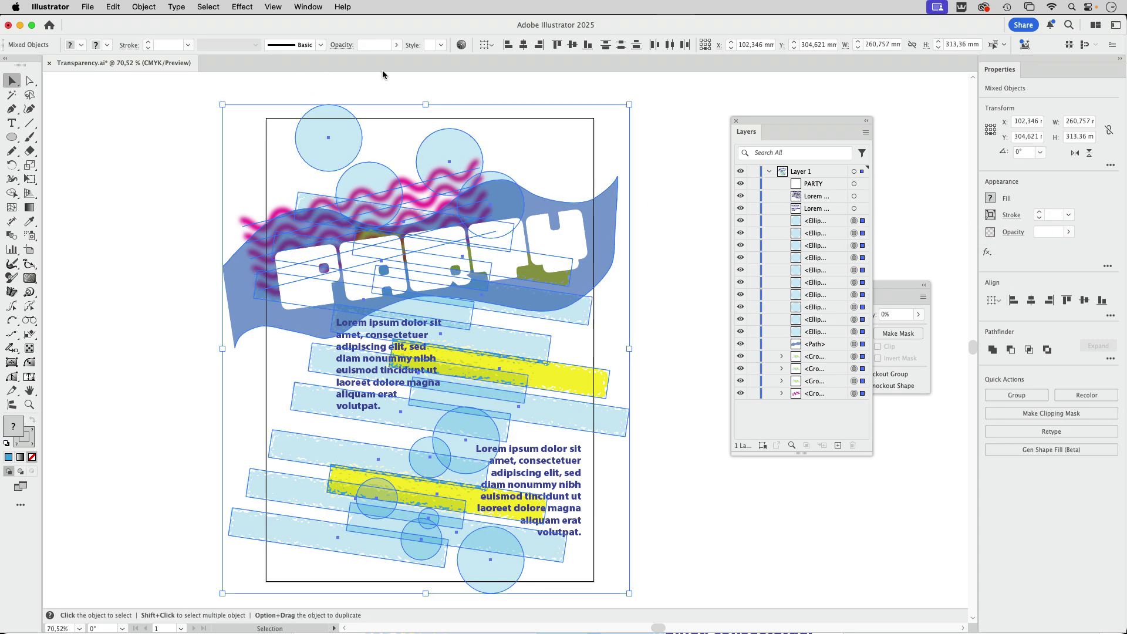
{"action": "key", "text": "super+g"}
- Rasterize the background group as CMYK at a custom 500 ppi with a transparent background
{"action": "left_click", "coordinate": [242, 6]}
{"action": "left_click", "coordinate": [256, 166]}
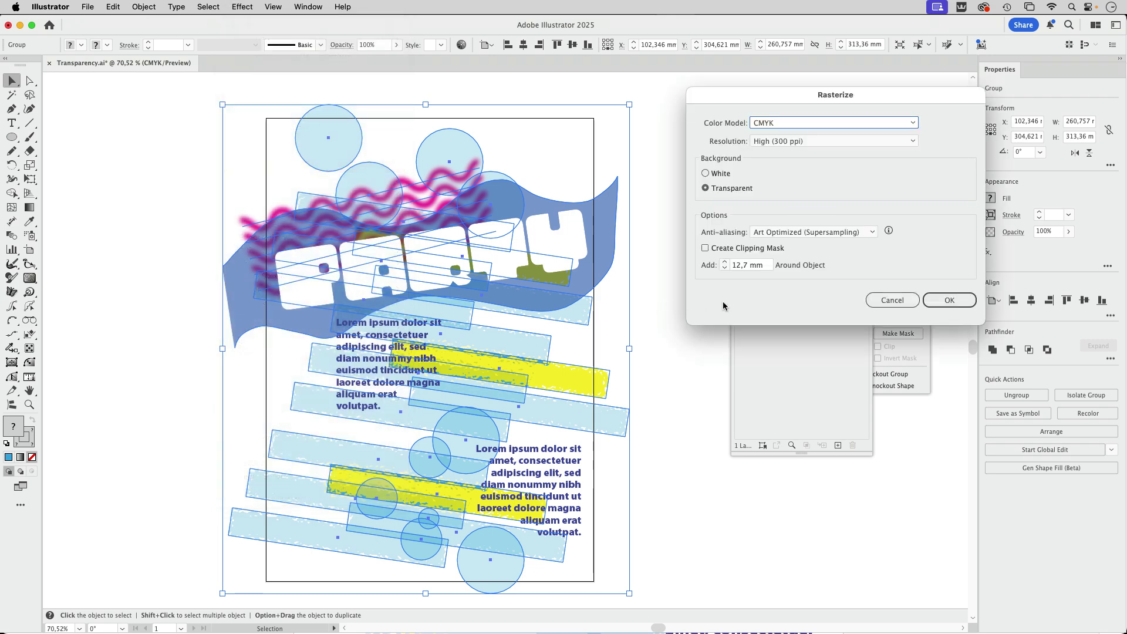
{"action": "left_click_drag", "start_coordinate": [753, 105], "coordinate": [731, 341]}
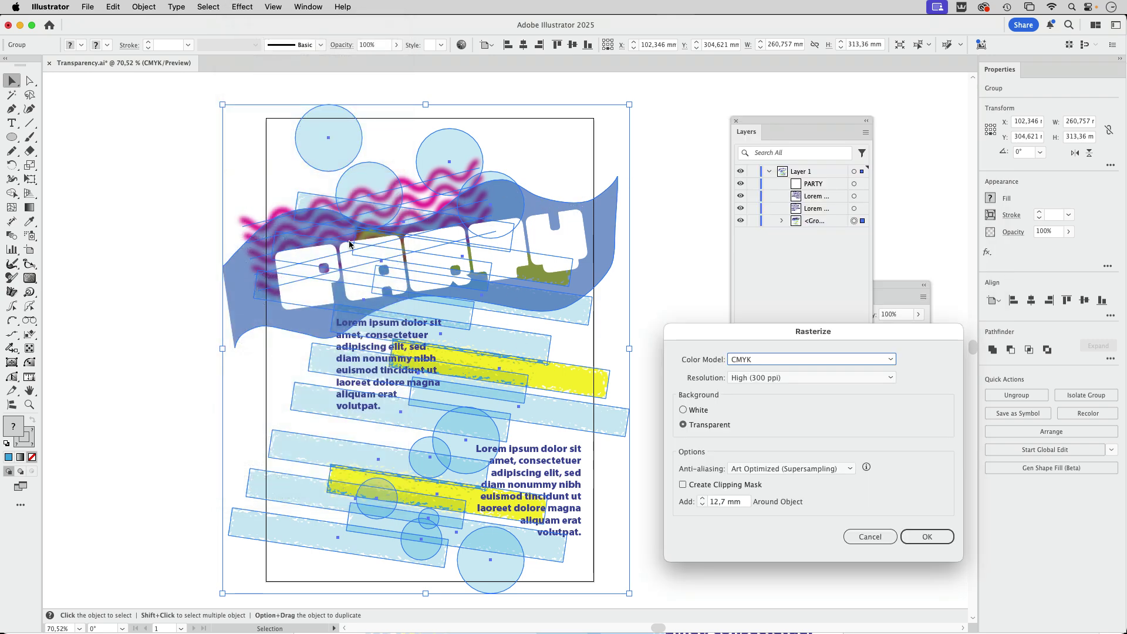
{"action": "left_click", "coordinate": [767, 377]}
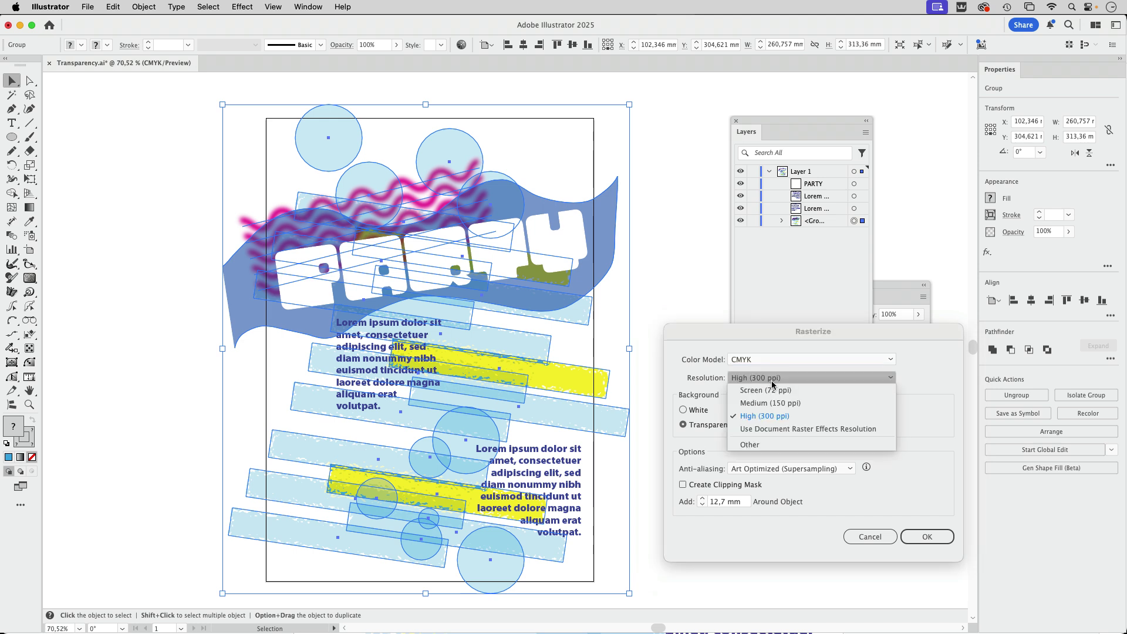
{"action": "left_click", "coordinate": [710, 343]}
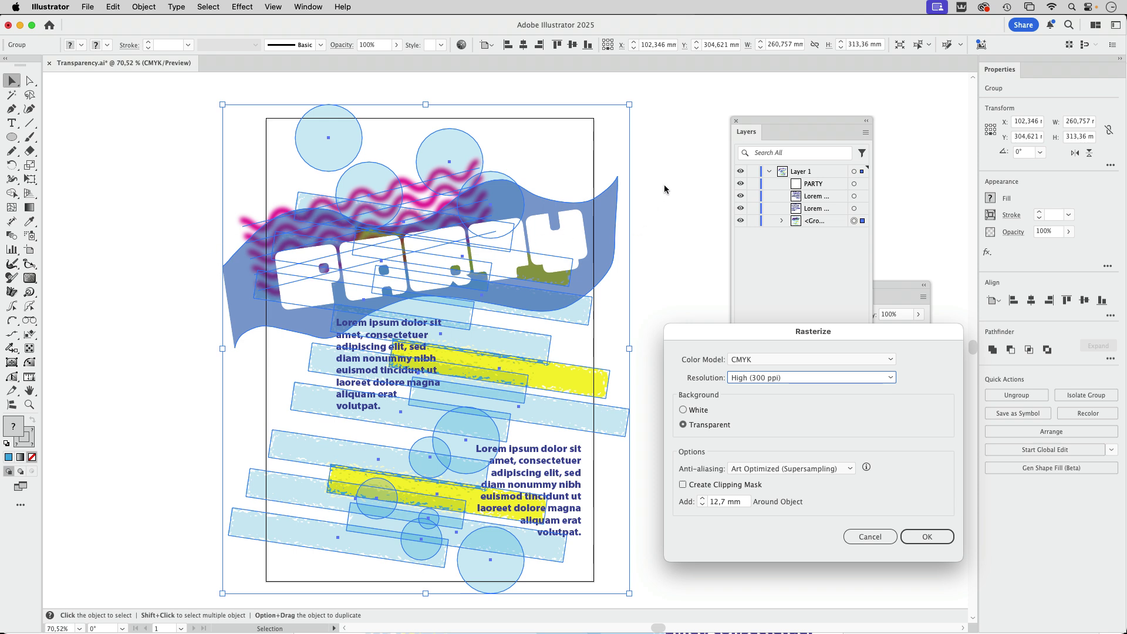
{"action": "left_click", "coordinate": [778, 377]}
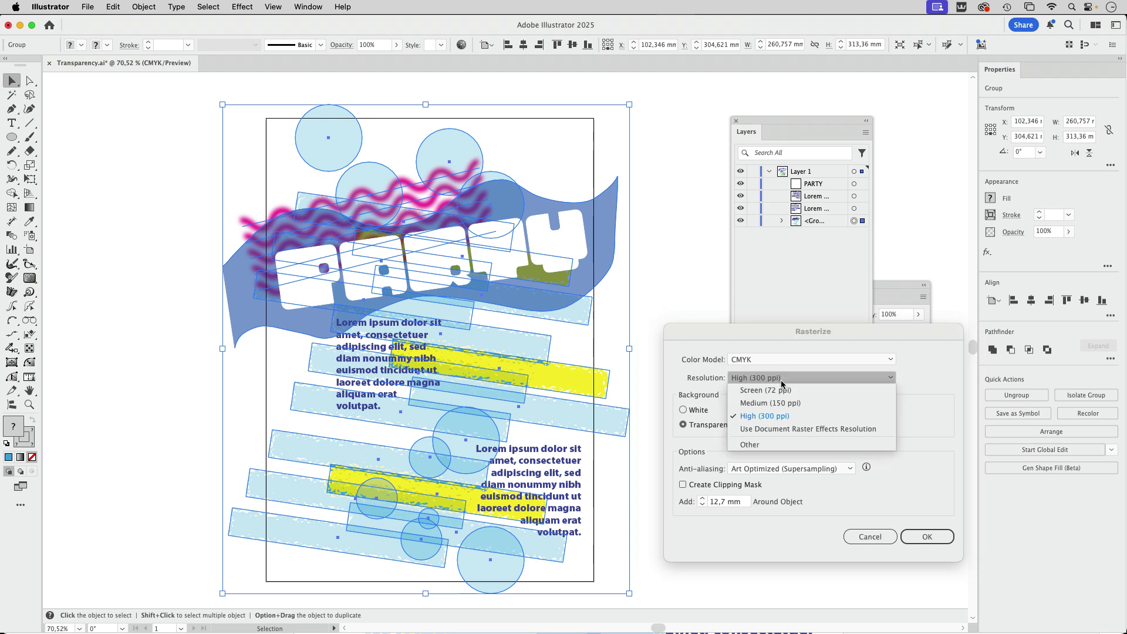
{"action": "left_click", "coordinate": [771, 451]}
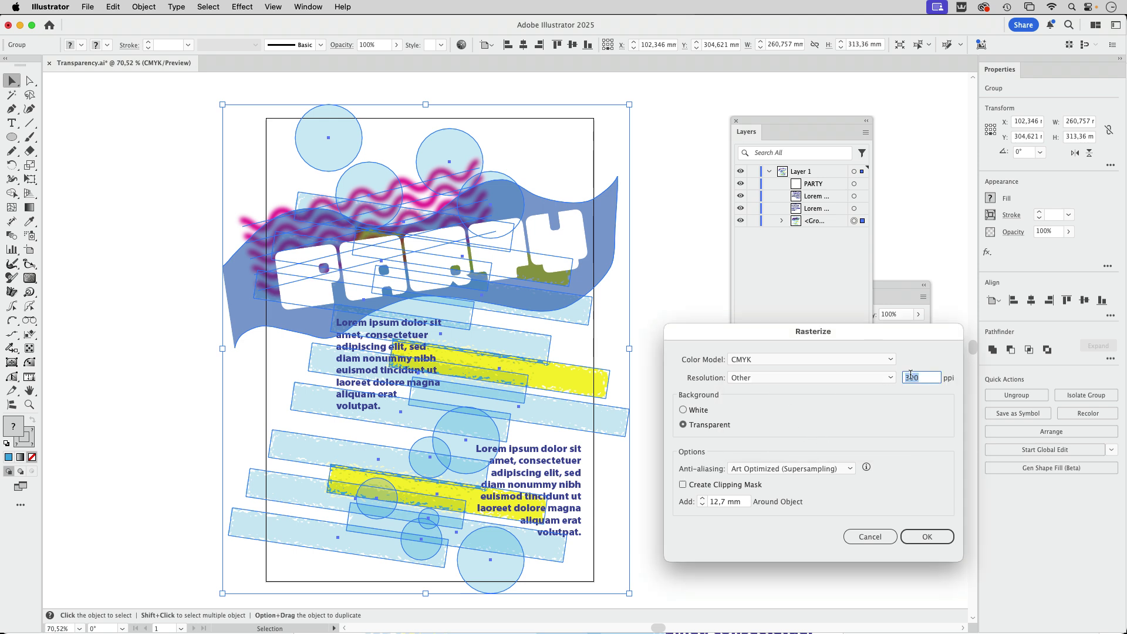
{"action": "type", "text": "5"}
{"action": "left_click", "coordinate": [931, 536]}
{"action": "left_click", "coordinate": [658, 347]}
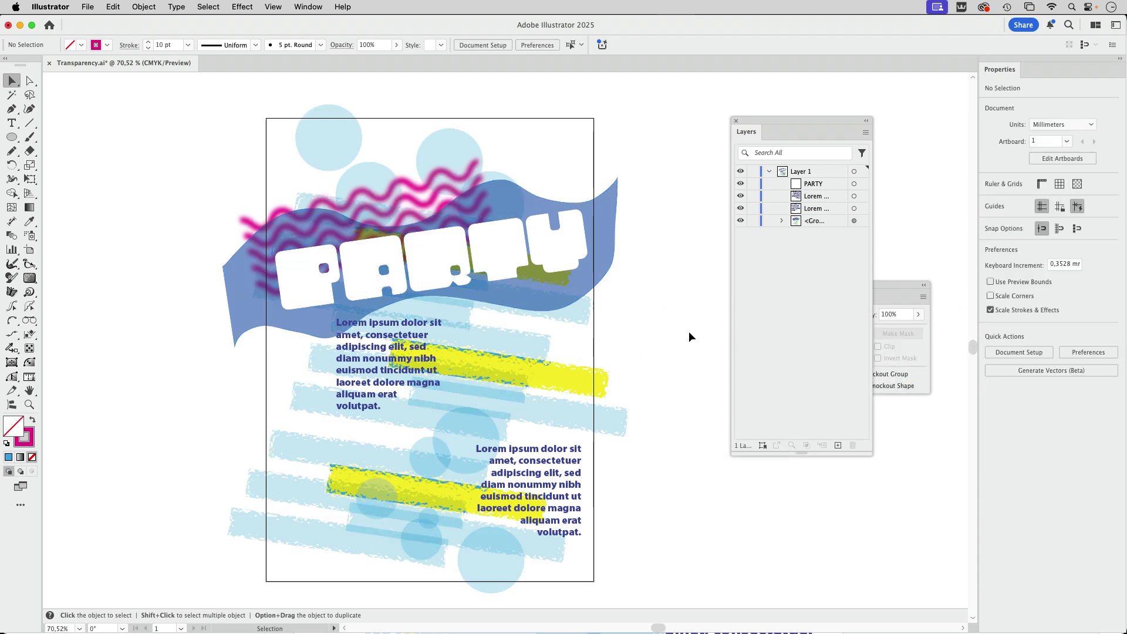
- Place Layers and Transparency side by side; confirm PARTY and both Lorem texts are Normal, 100%
{"action": "left_click", "coordinate": [855, 184]}
{"action": "left_click_drag", "start_coordinate": [810, 122], "coordinate": [731, 120]}
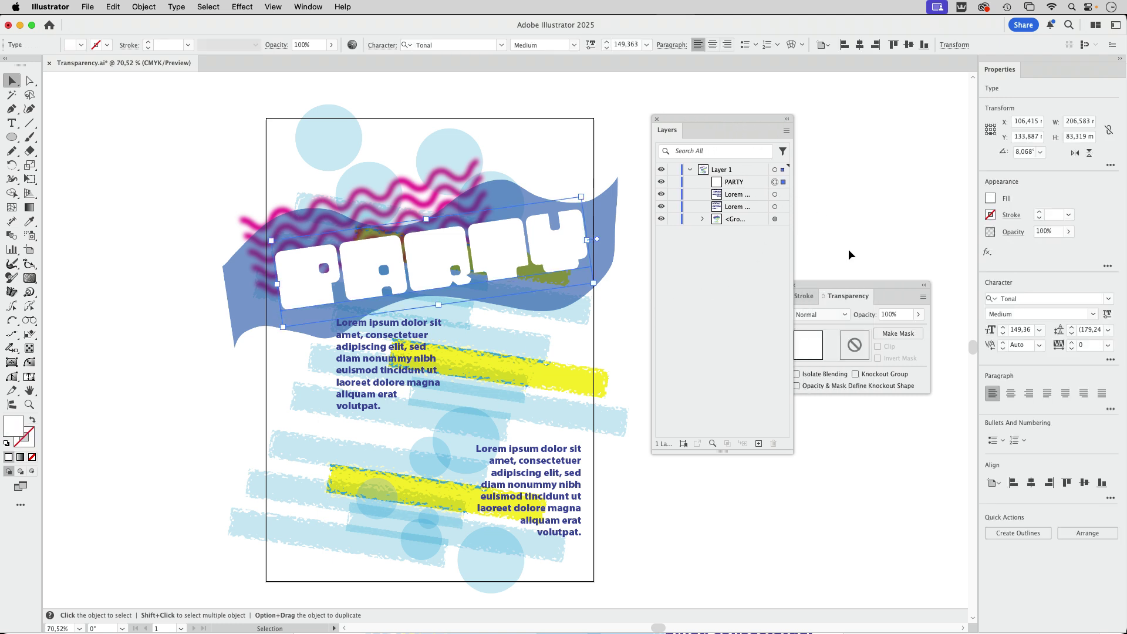
{"action": "left_click_drag", "start_coordinate": [829, 286], "coordinate": [889, 190]}
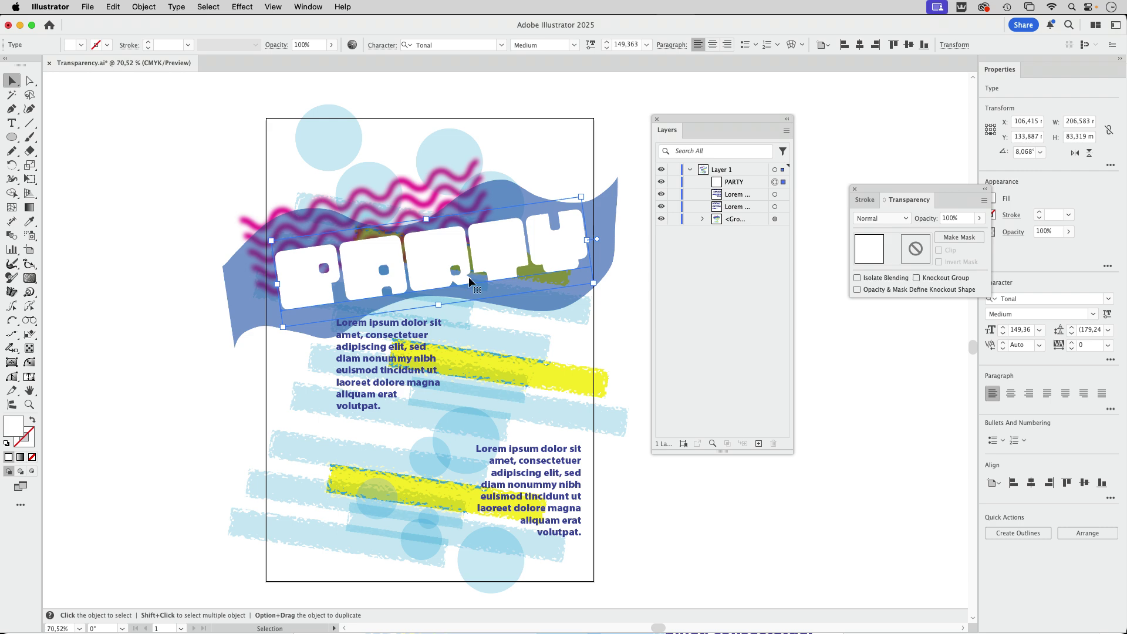
{"action": "left_click", "coordinate": [781, 196]}
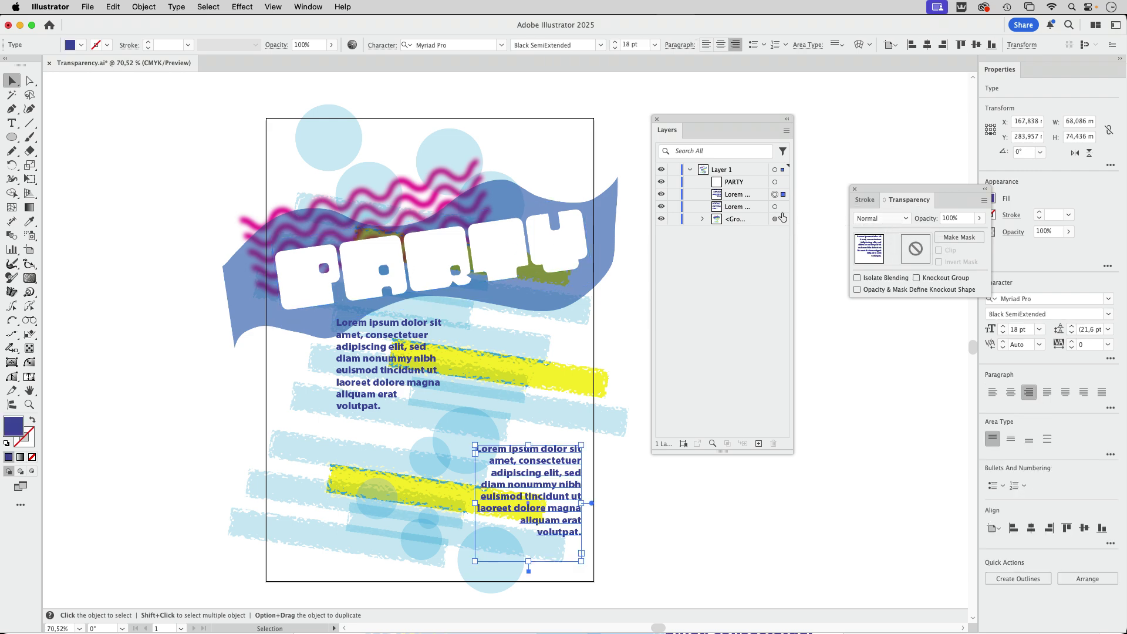
{"action": "left_click", "coordinate": [782, 206]}
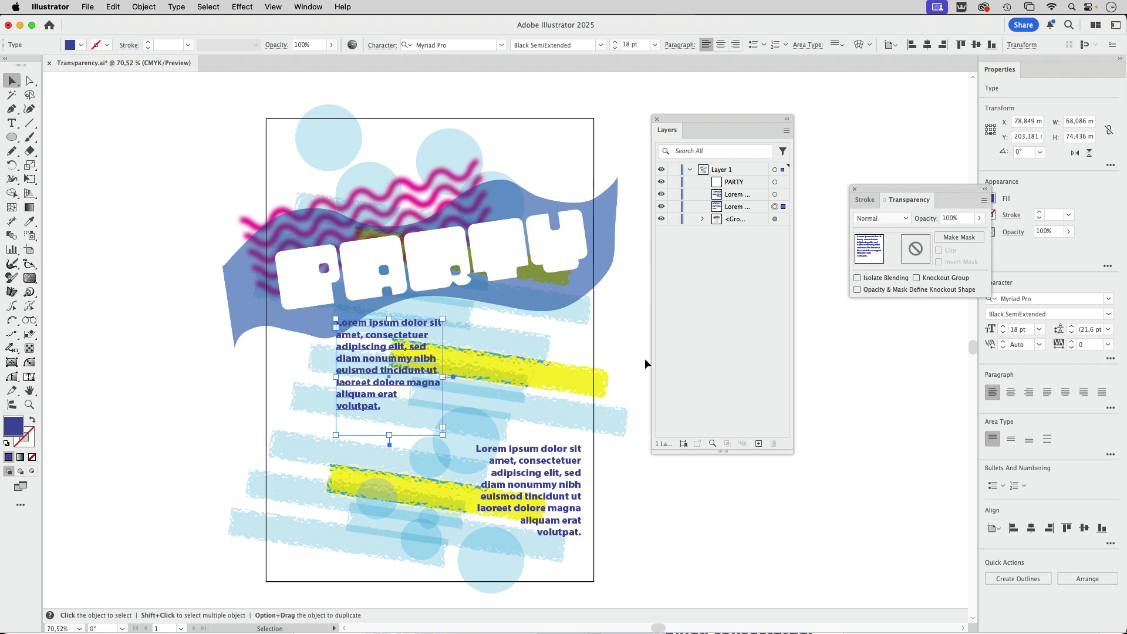
{"action": "left_click", "coordinate": [629, 359]}
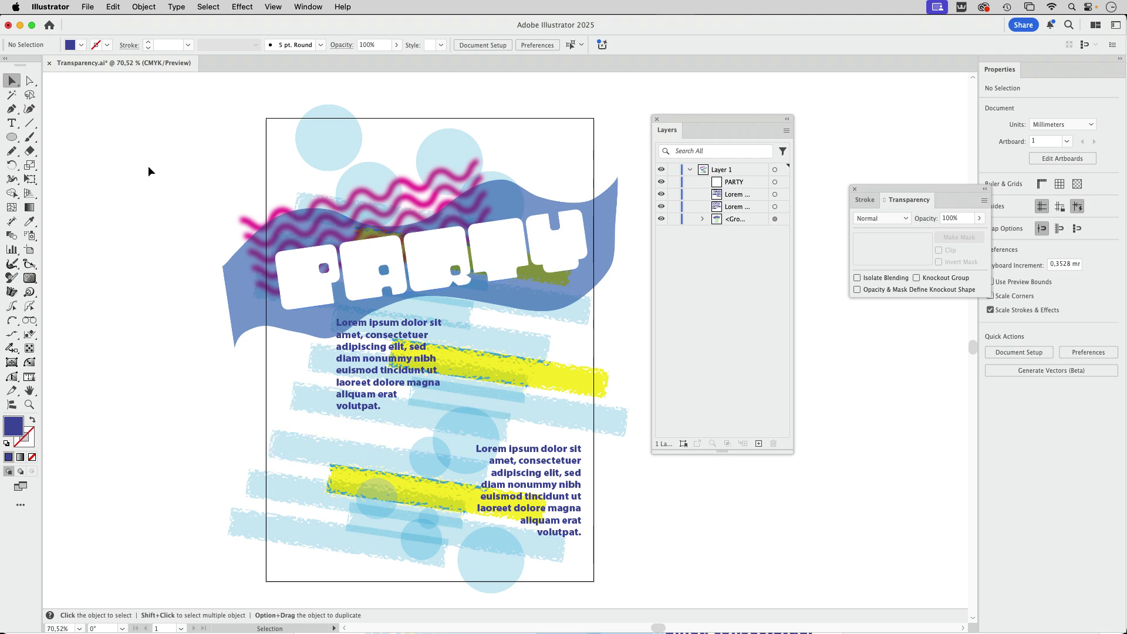
- Save current changes, then save a copy named Transparency-1 in Adobe PDF format
{"action": "key", "text": "super+s"}
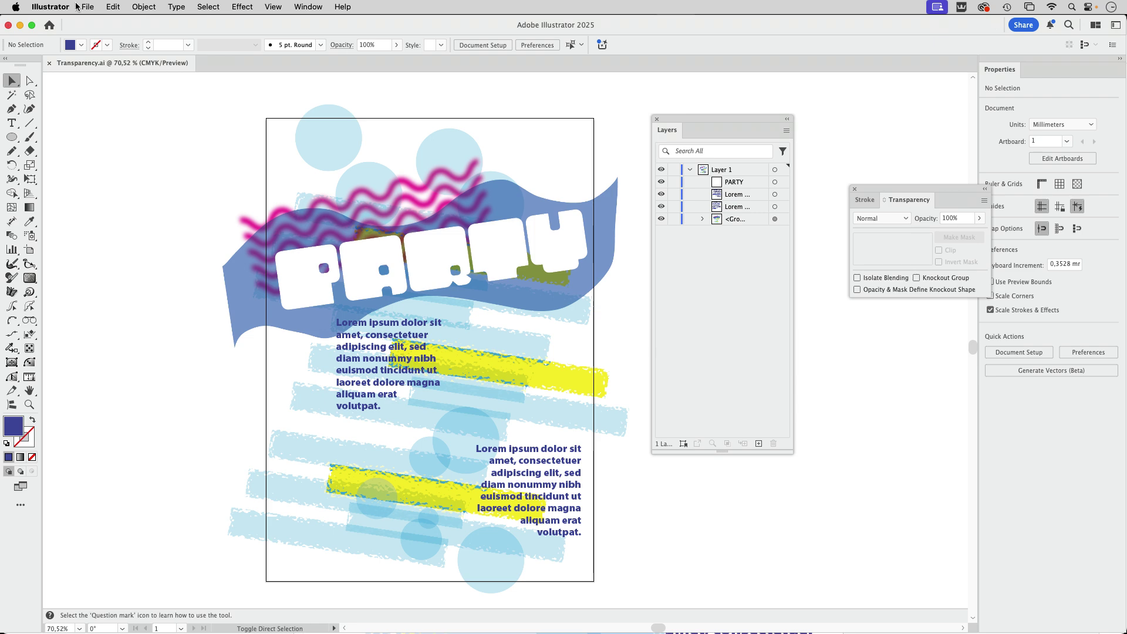
{"action": "left_click", "coordinate": [85, 7]}
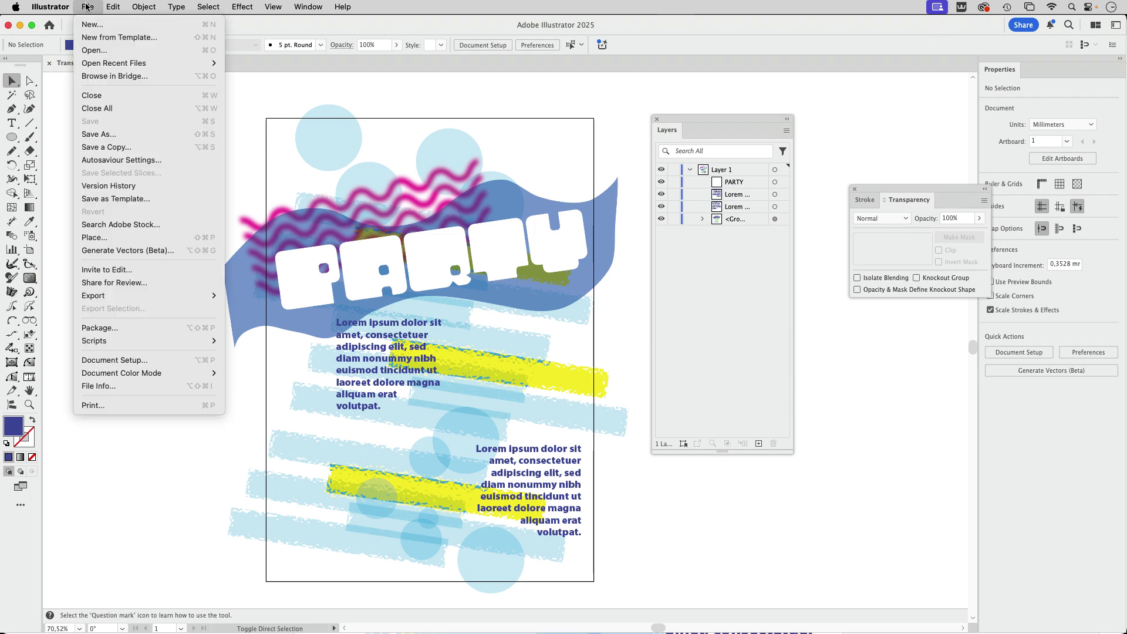
{"action": "left_click", "coordinate": [117, 136]}
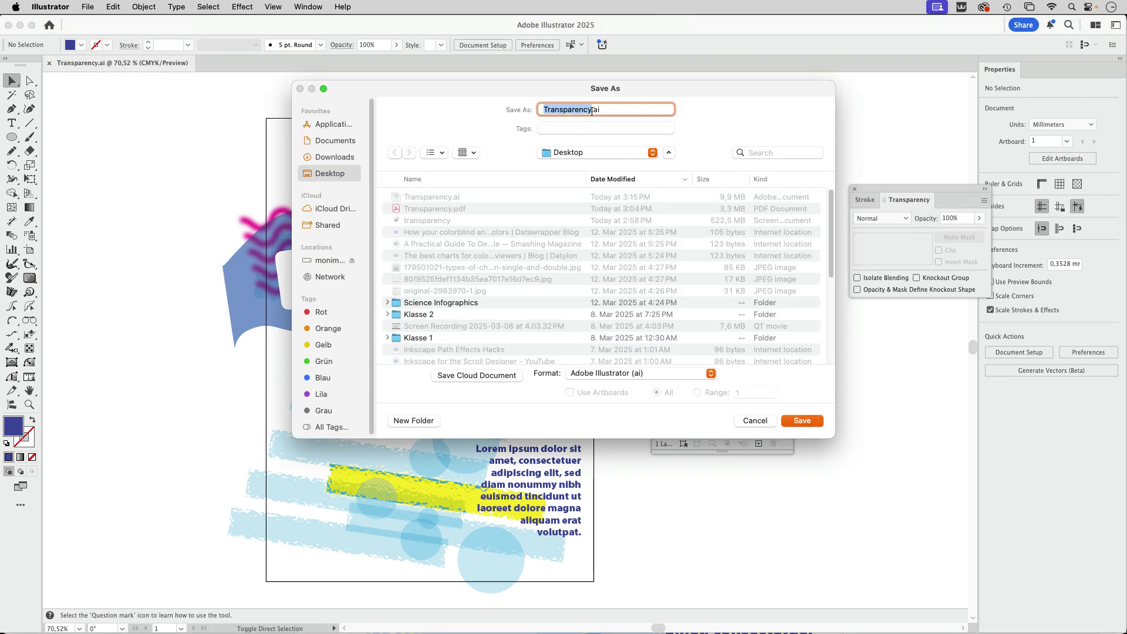
{"action": "left_click", "coordinate": [591, 111]}
{"action": "type", "text": "-1"}
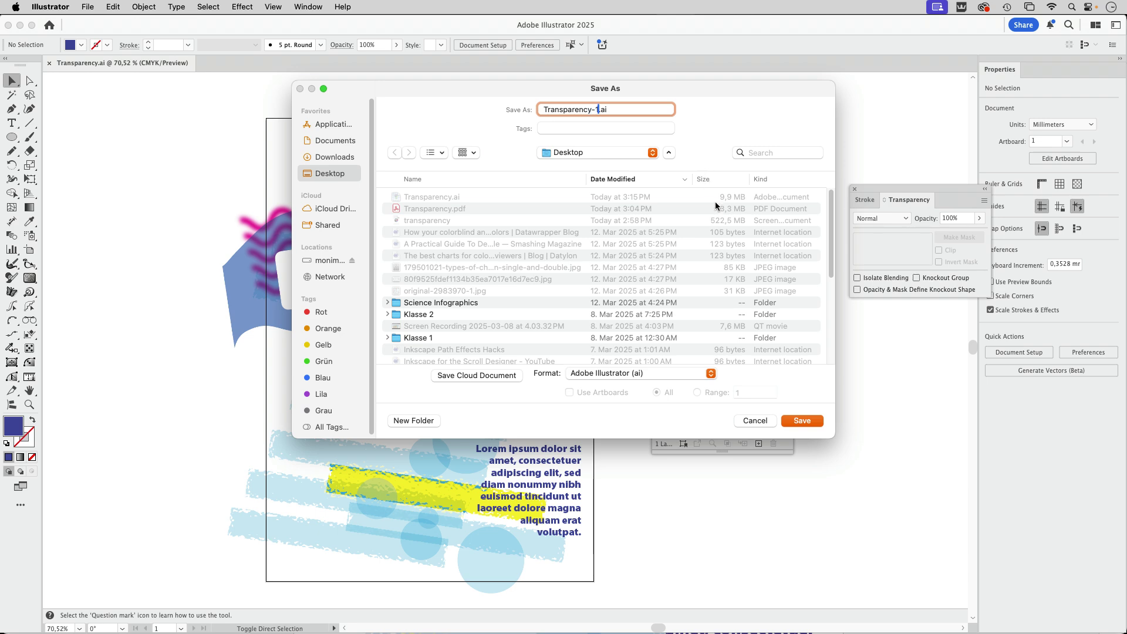
{"action": "left_click", "coordinate": [616, 370]}
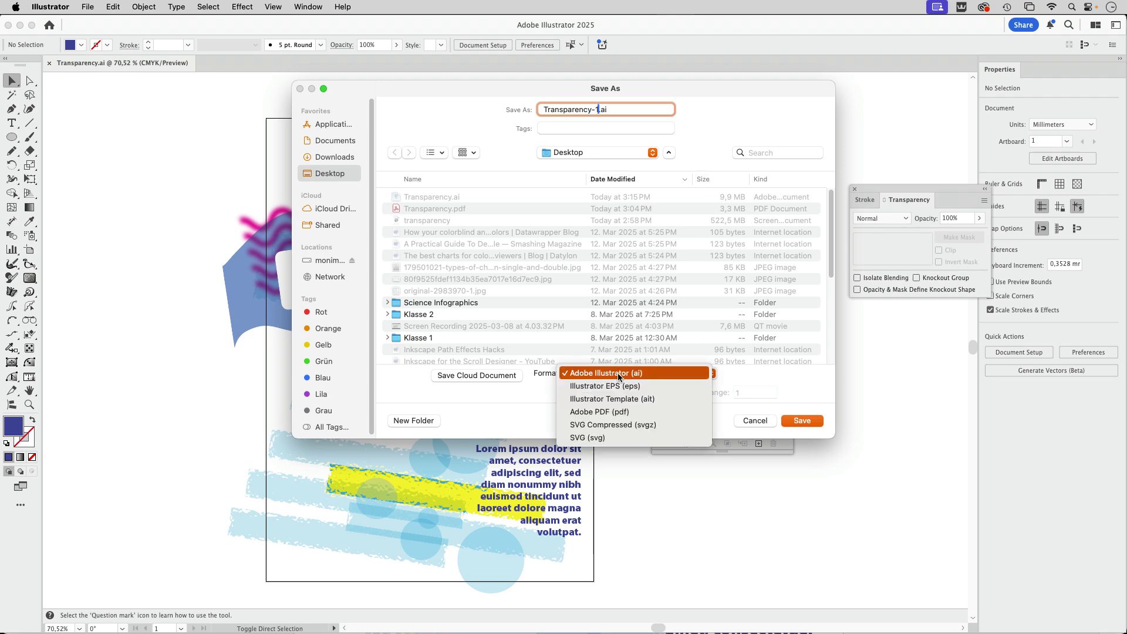
{"action": "left_click", "coordinate": [613, 409]}
{"action": "left_click", "coordinate": [796, 421]}
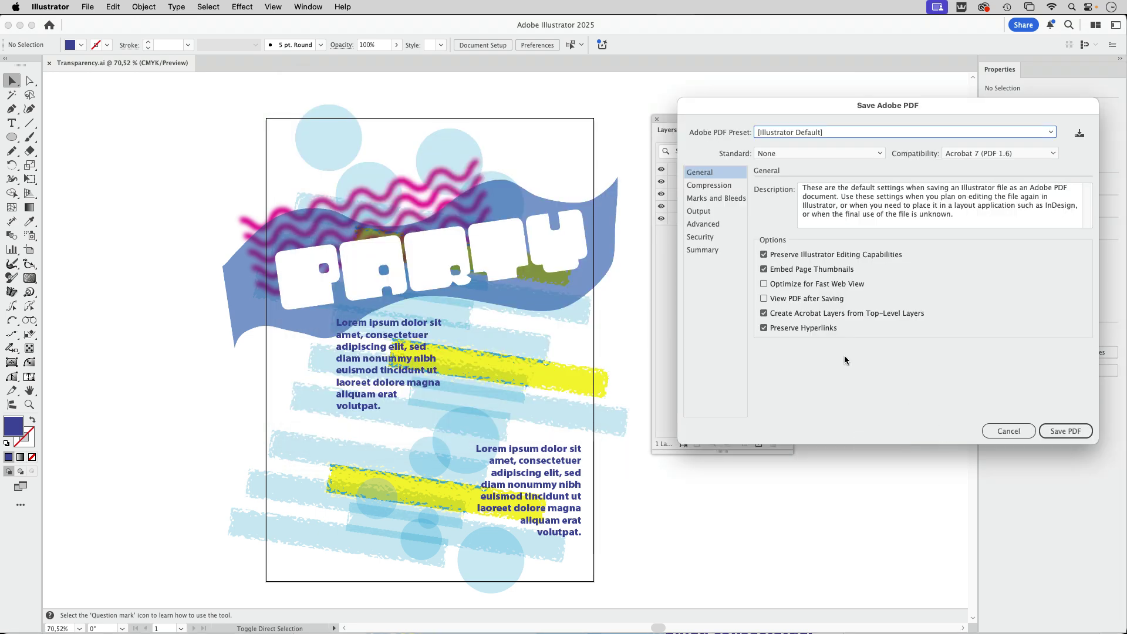
- Apply the PDF/X-1a:2003 standard with a 3 mm bleed on all sides
{"action": "left_click_drag", "start_coordinate": [762, 120], "coordinate": [552, 91]}
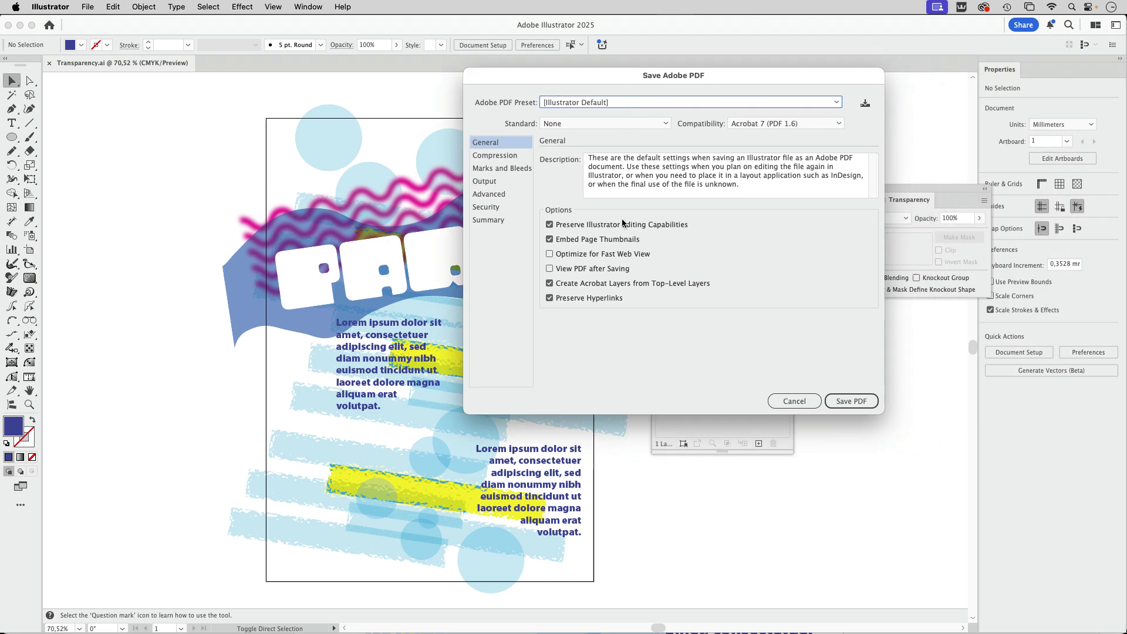
{"action": "left_click", "coordinate": [599, 126]}
{"action": "left_click", "coordinate": [593, 151]}
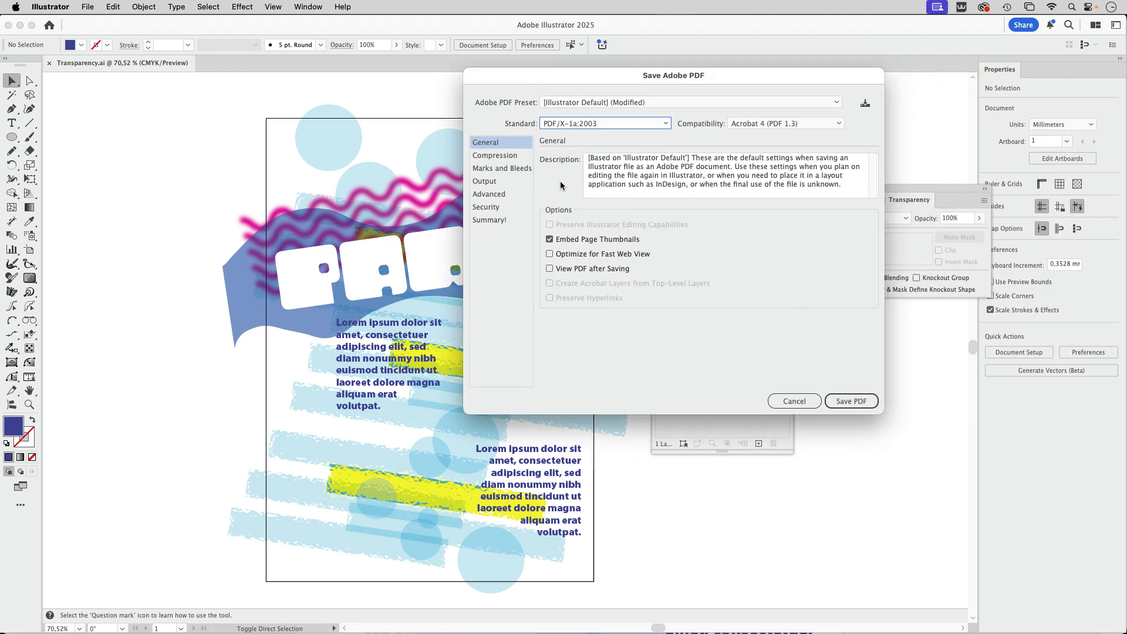
{"action": "left_click", "coordinate": [501, 156]}
{"action": "left_click", "coordinate": [503, 168]}
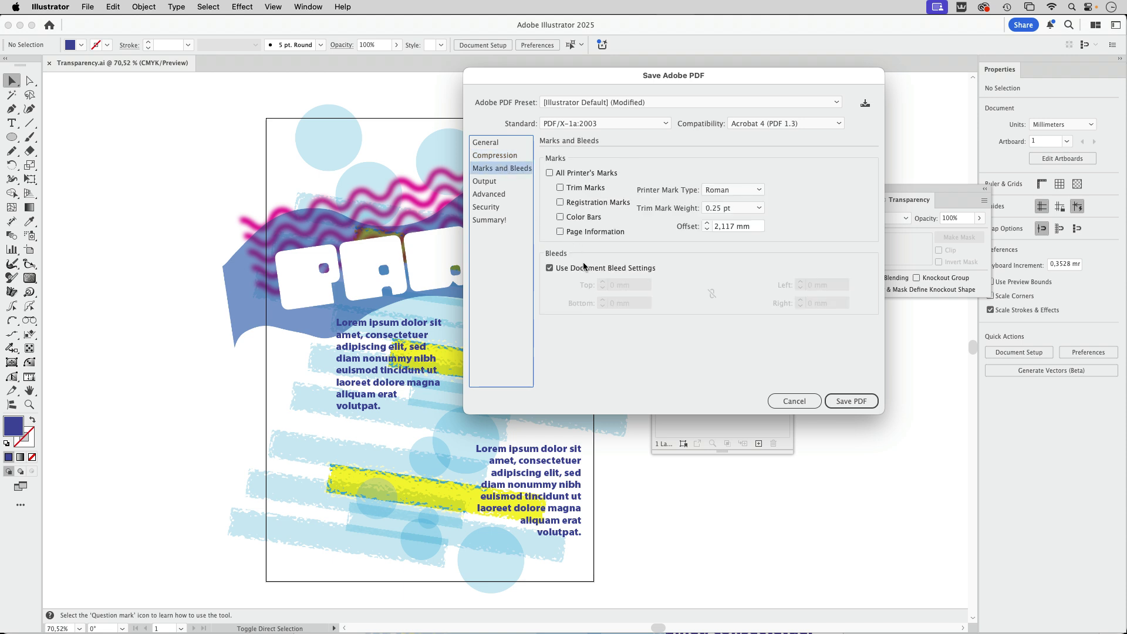
{"action": "left_click", "coordinate": [598, 283]}
{"action": "type", "text": "3"}
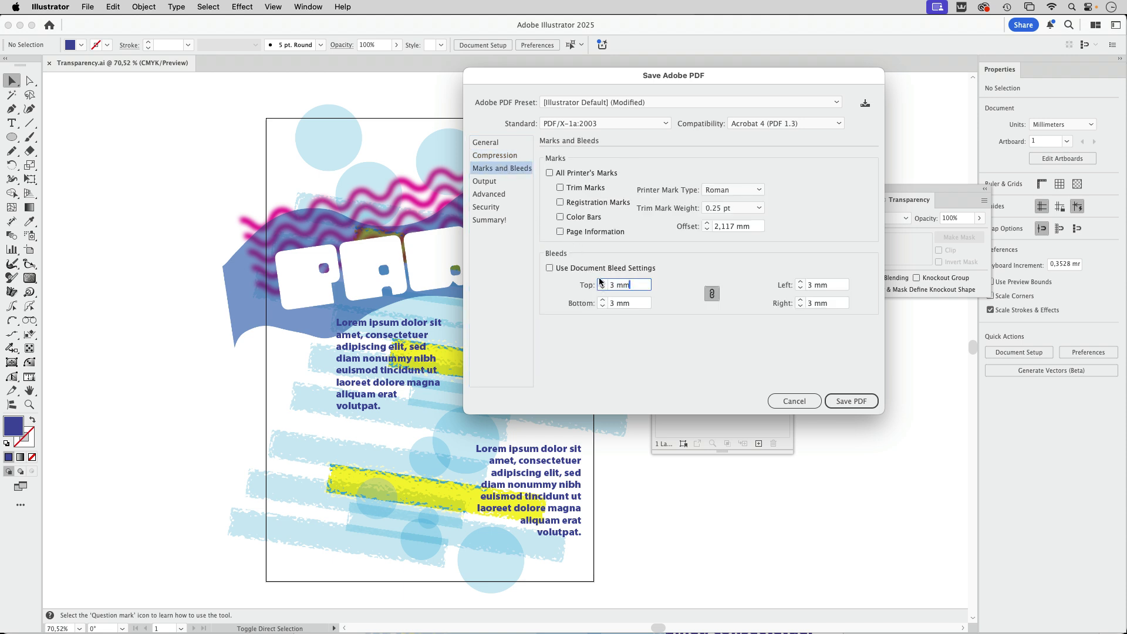
- Use the High Resolution transparency flattener preset and save the PDF despite the warning
{"action": "left_click", "coordinate": [492, 182]}
{"action": "left_click", "coordinate": [500, 194]}
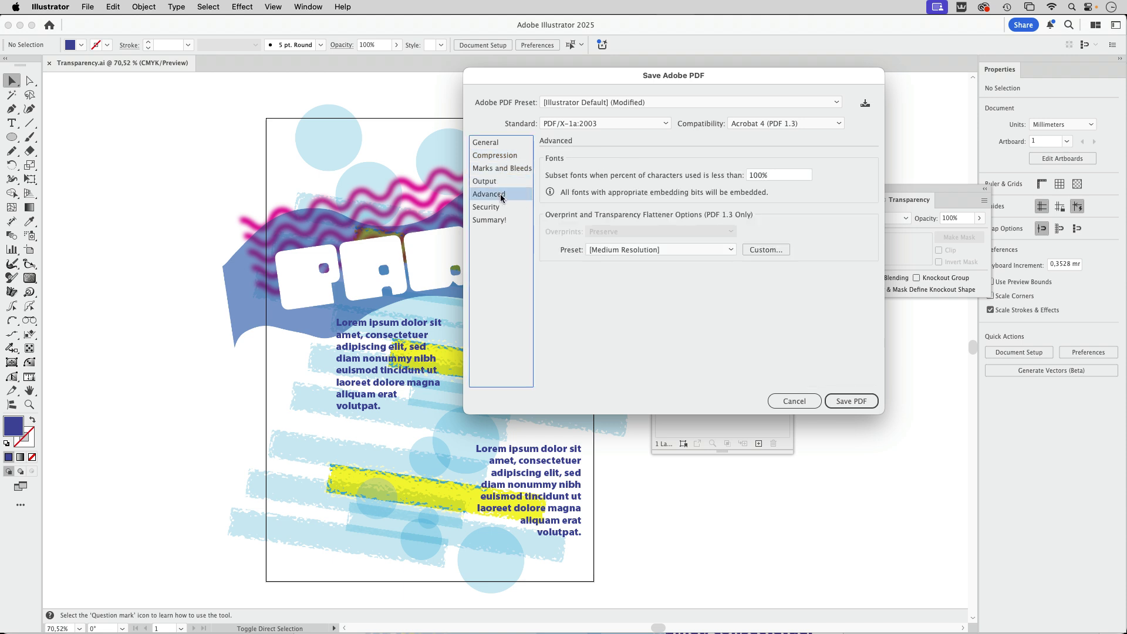
{"action": "left_click", "coordinate": [650, 251]}
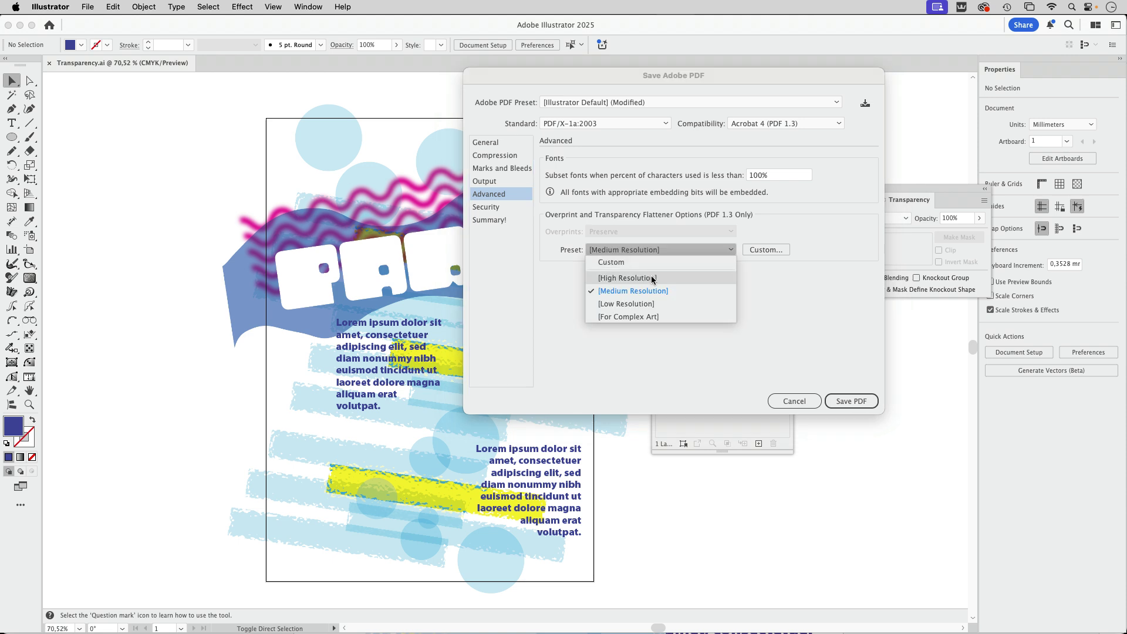
{"action": "left_click", "coordinate": [651, 277]}
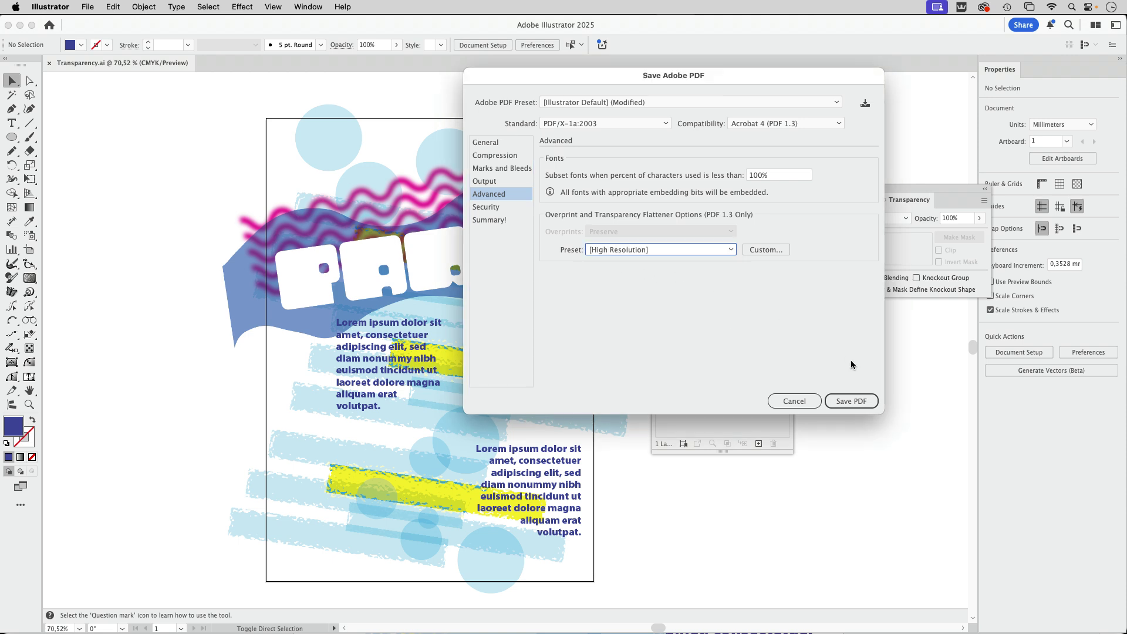
{"action": "left_click", "coordinate": [864, 404]}
{"action": "left_click", "coordinate": [789, 274]}
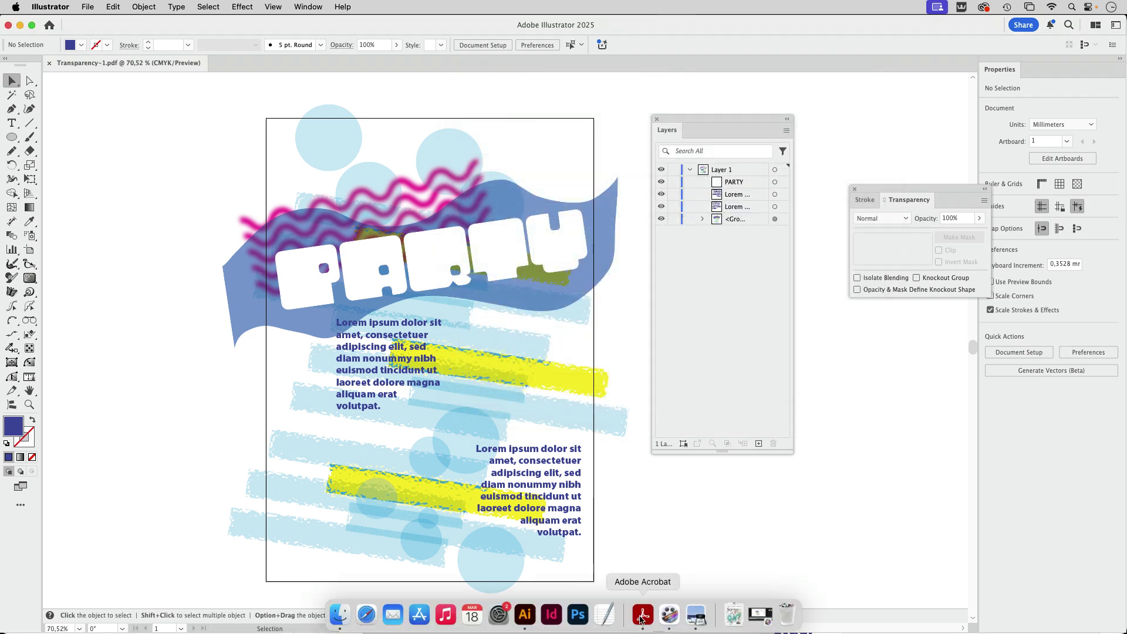
- Open Transparency-1.pdf in Adobe Acrobat and scroll through the page
{"action": "left_click", "coordinate": [644, 619]}
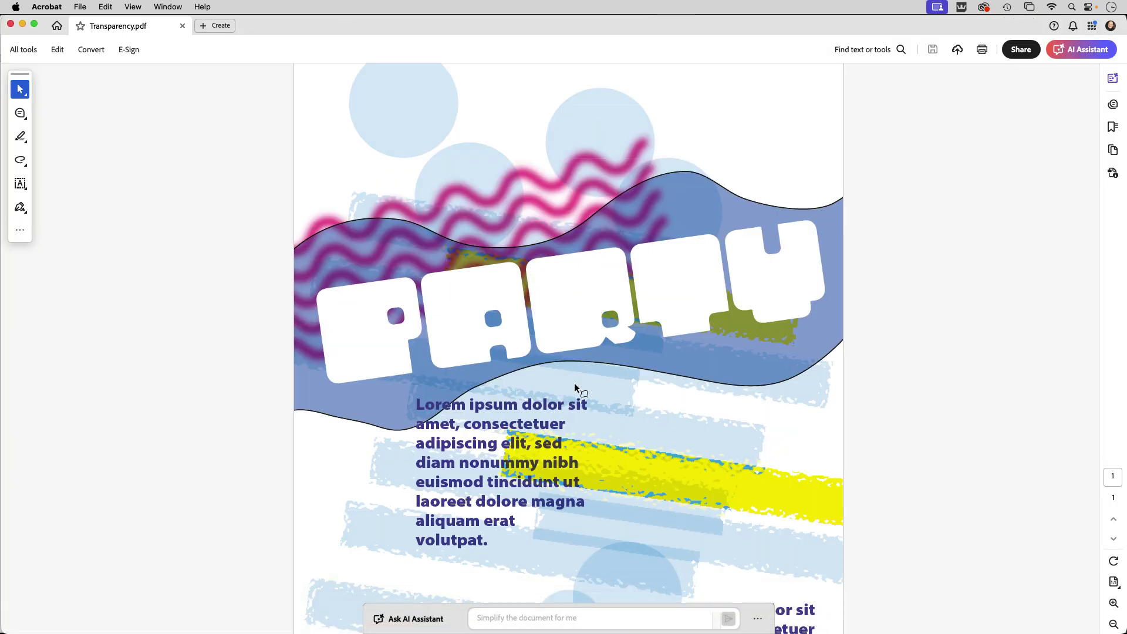
{"action": "key", "text": "super+o"}
{"action": "left_click", "coordinate": [758, 349]}
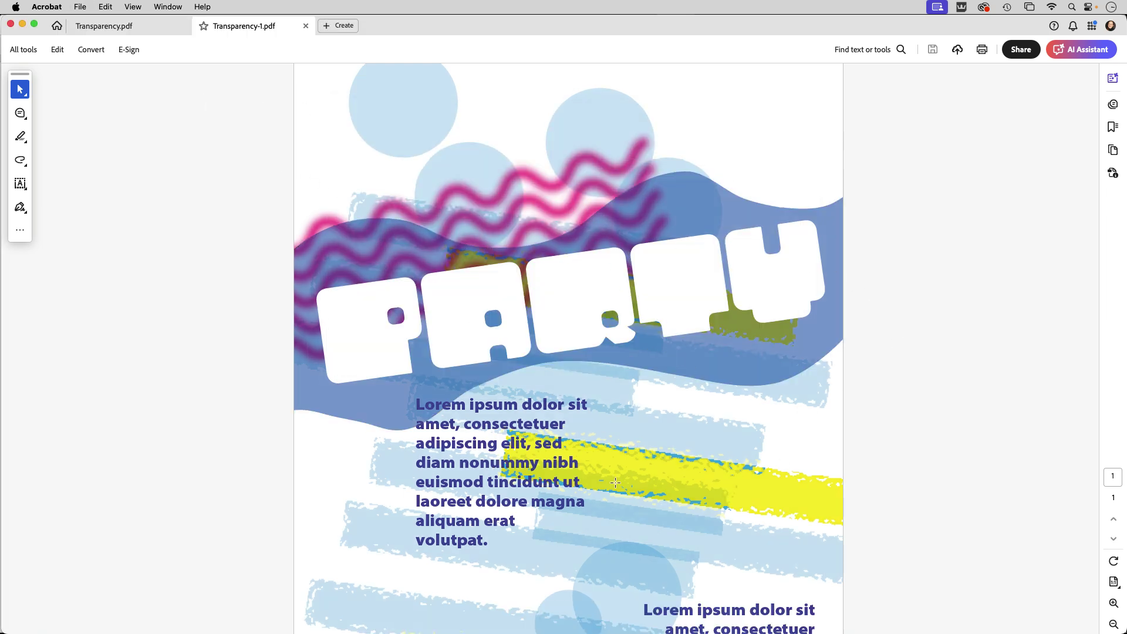
{"action": "scroll", "coordinate": [622, 496], "scroll_direction": "down", "scroll_amount": 5}
{"action": "scroll", "coordinate": [724, 479], "scroll_direction": "up", "scroll_amount": 5}
- Zoom to 200% and scroll to inspect the rasterized background and live text
{"action": "key", "text": "super+equal"}
{"action": "key", "text": "super+equal"}
{"action": "key", "text": "super+equal"}
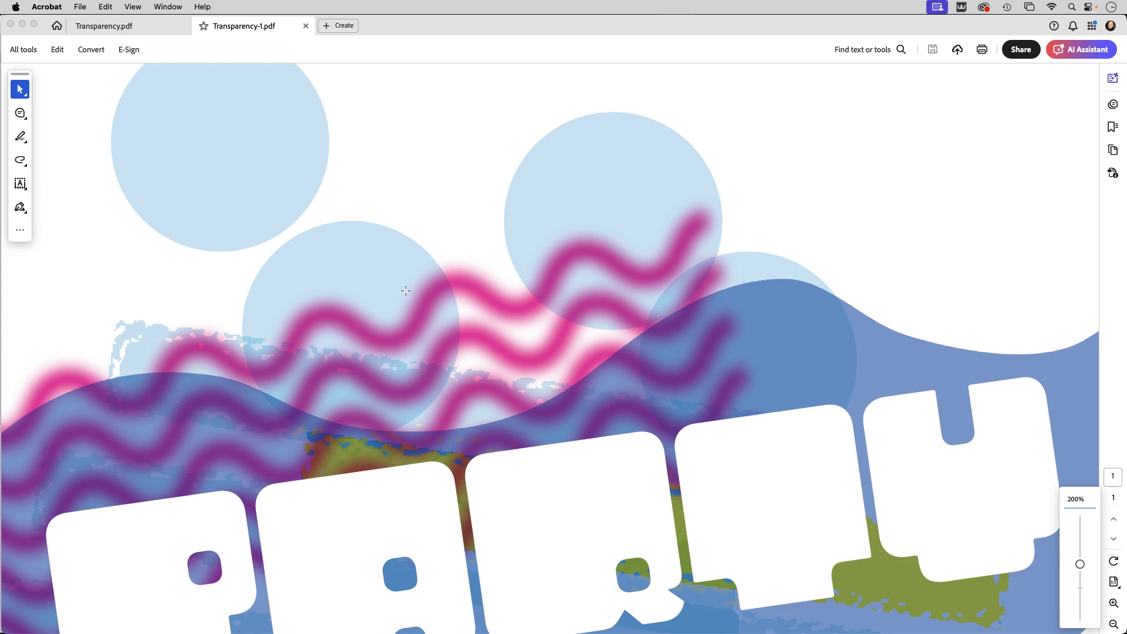
{"action": "scroll", "coordinate": [458, 284], "scroll_direction": "down", "scroll_amount": 2}
{"action": "scroll", "coordinate": [458, 284], "scroll_direction": "down", "scroll_amount": 20}
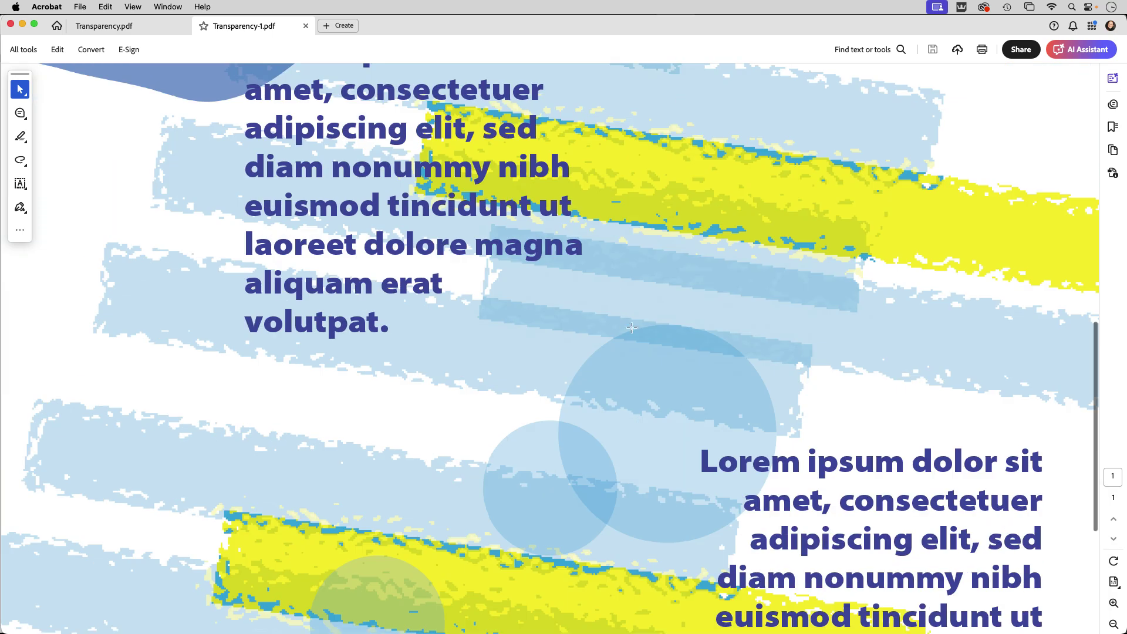
{"action": "scroll", "coordinate": [632, 326], "scroll_direction": "up", "scroll_amount": 20}
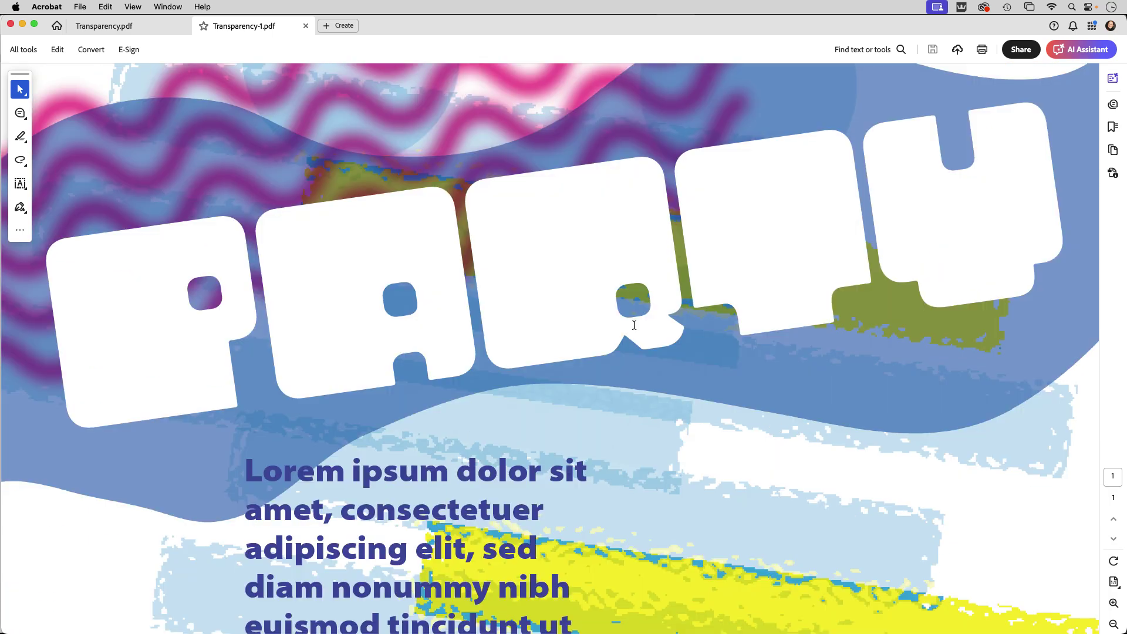